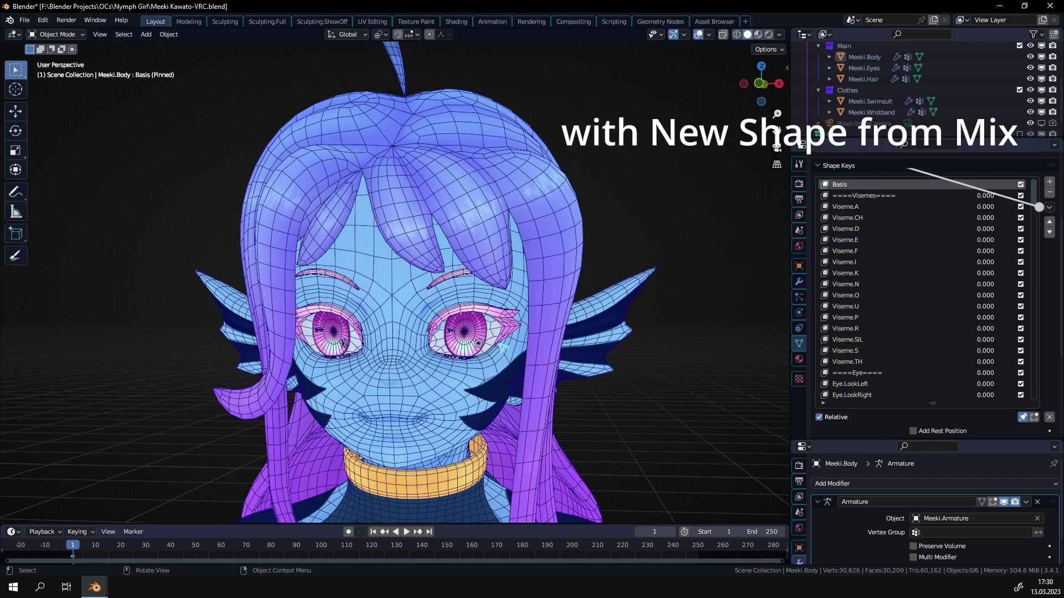
click(1049, 208)
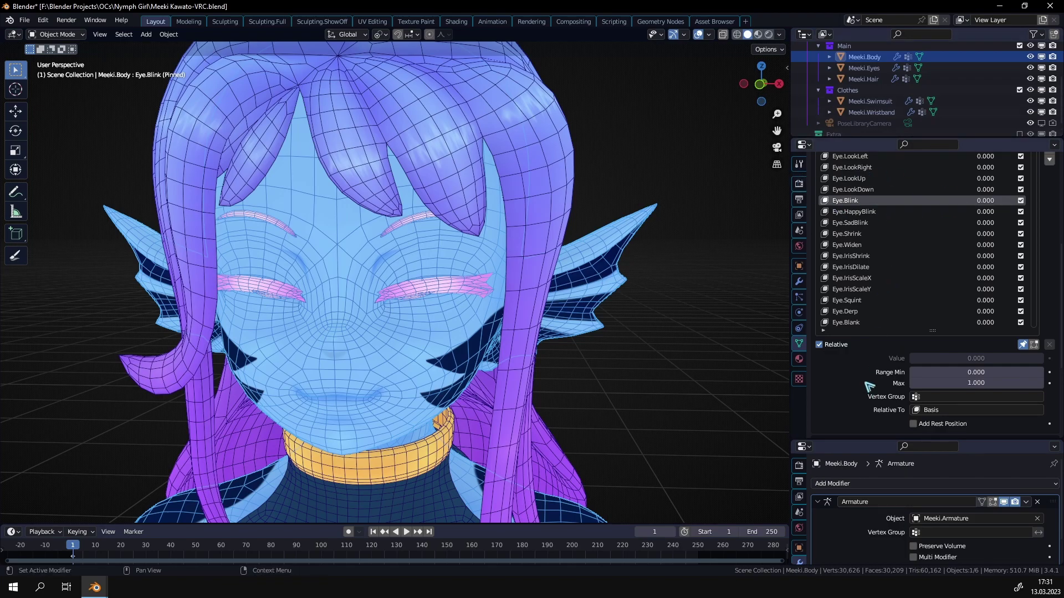
- Show the body mesh in Weight Paint mode and compare the Face.L and Face.R vertex group weights
scroll(870, 387, up, 1)
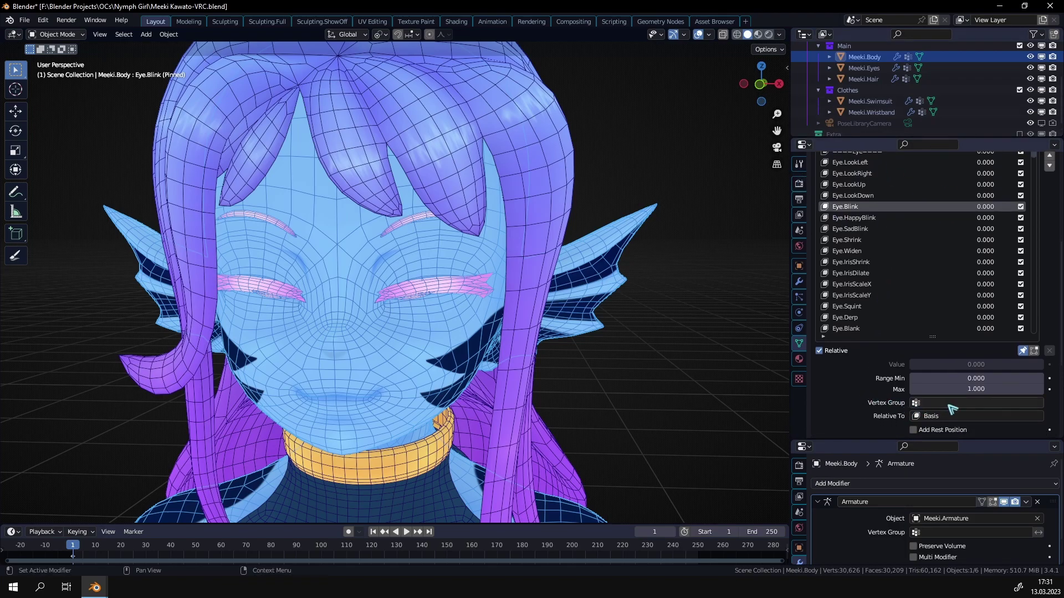
scroll(879, 394, up, 2)
scroll(879, 388, up, 8)
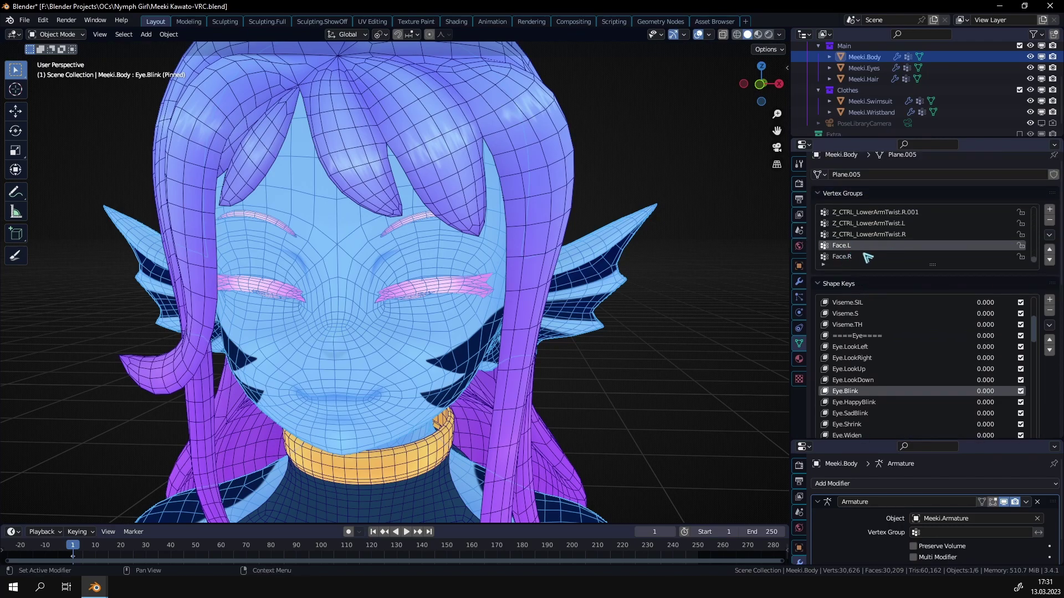
middle_drag(364, 327, 360, 318)
key(ctrl+Tab)
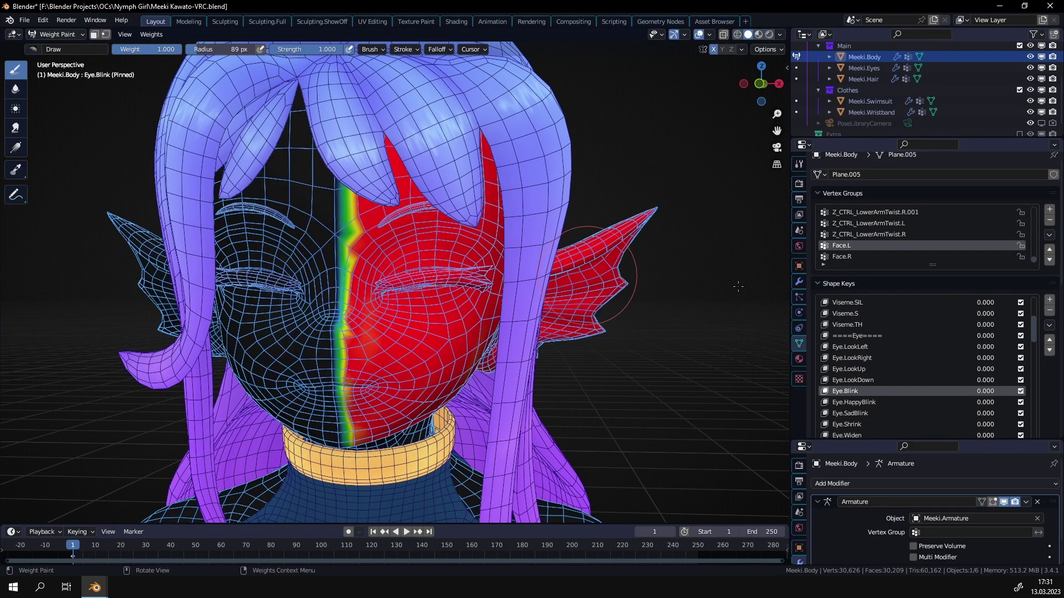
click(843, 257)
click(850, 246)
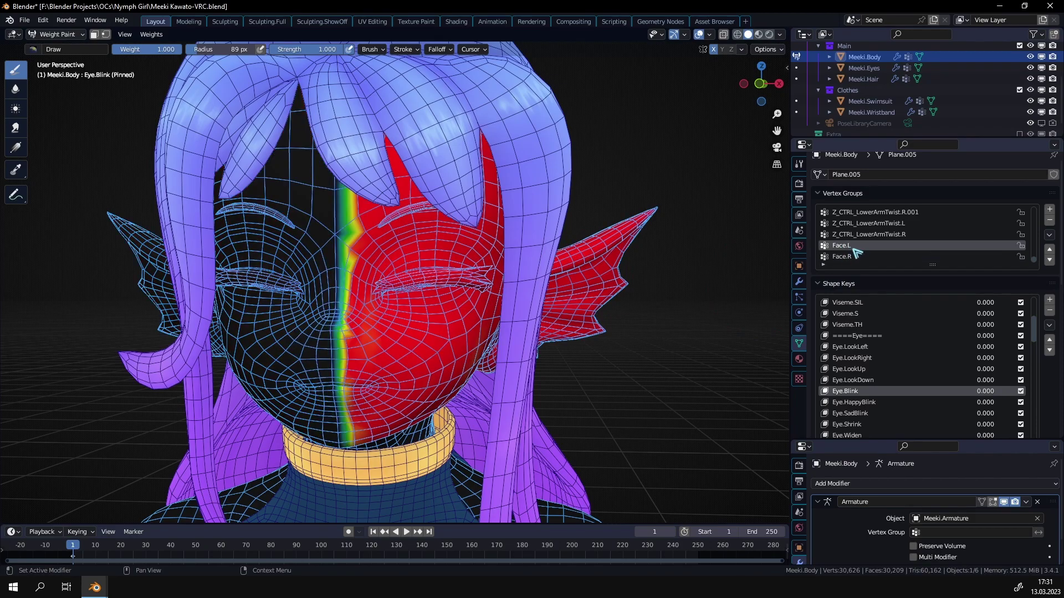
click(856, 257)
click(851, 246)
- Check the weight painting symmetry options, recheck the Face.R and Face.L weights, and return to Object Mode
click(742, 49)
click(859, 257)
click(859, 246)
click(859, 258)
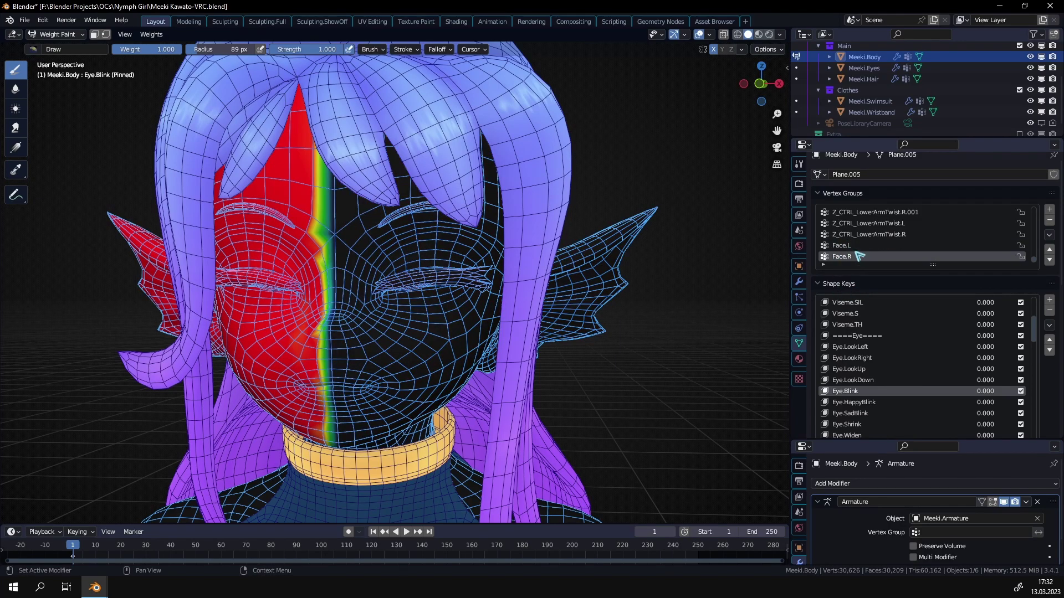
click(859, 246)
key(ctrl+Tab)
- Limit the Eye.Blink shape key to the Face.L vertex group
scroll(621, 302, up, 2)
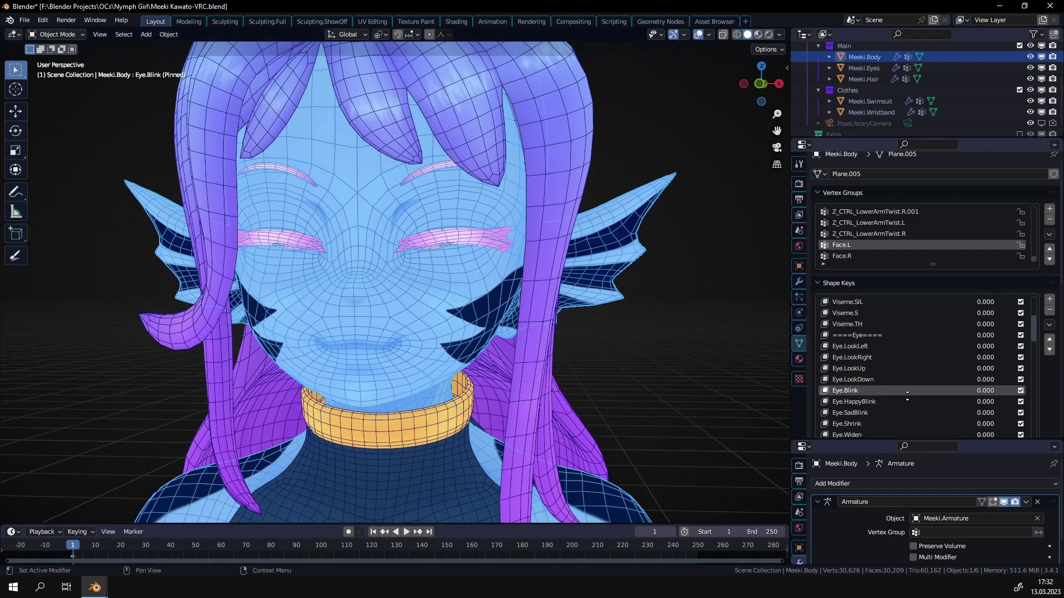
scroll(887, 332, down, 10)
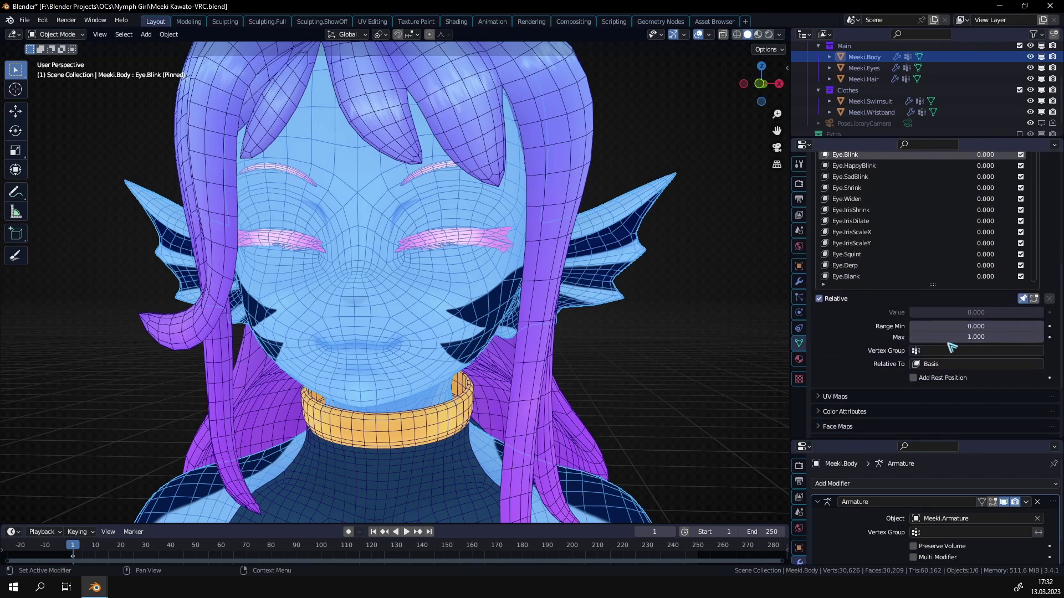
click(950, 349)
text(fac)
key(Down)
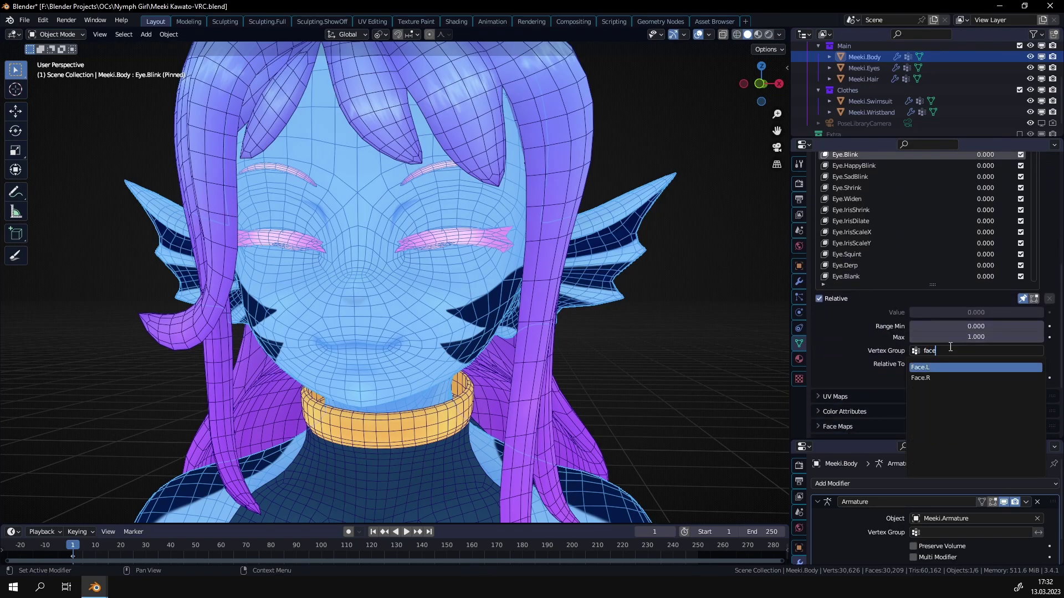
key(Return)
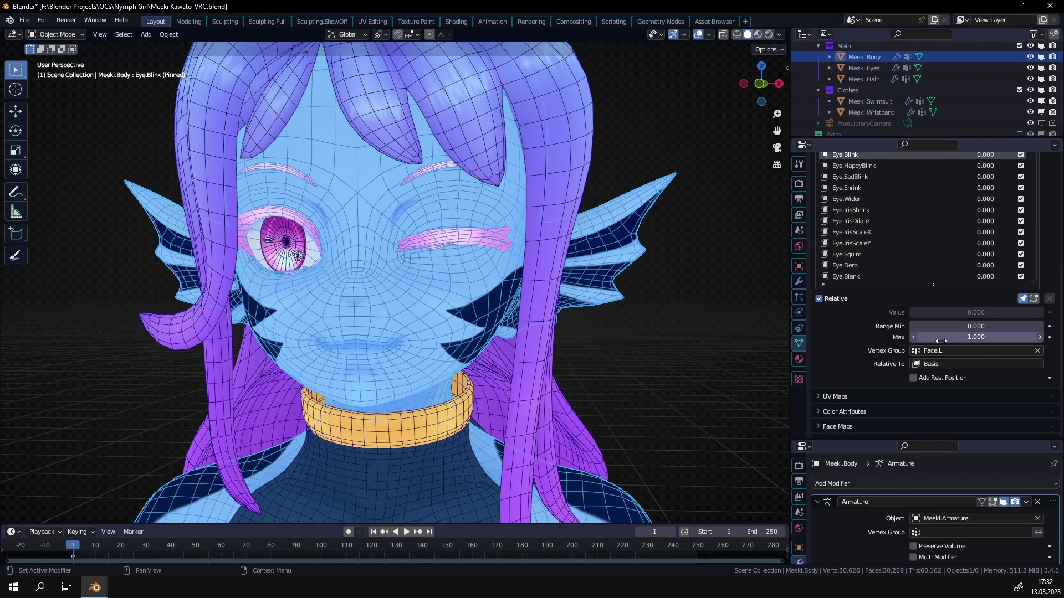
- Unpin the Eye.Blink shape key and preview the one-sided blink by varying its value
click(1022, 299)
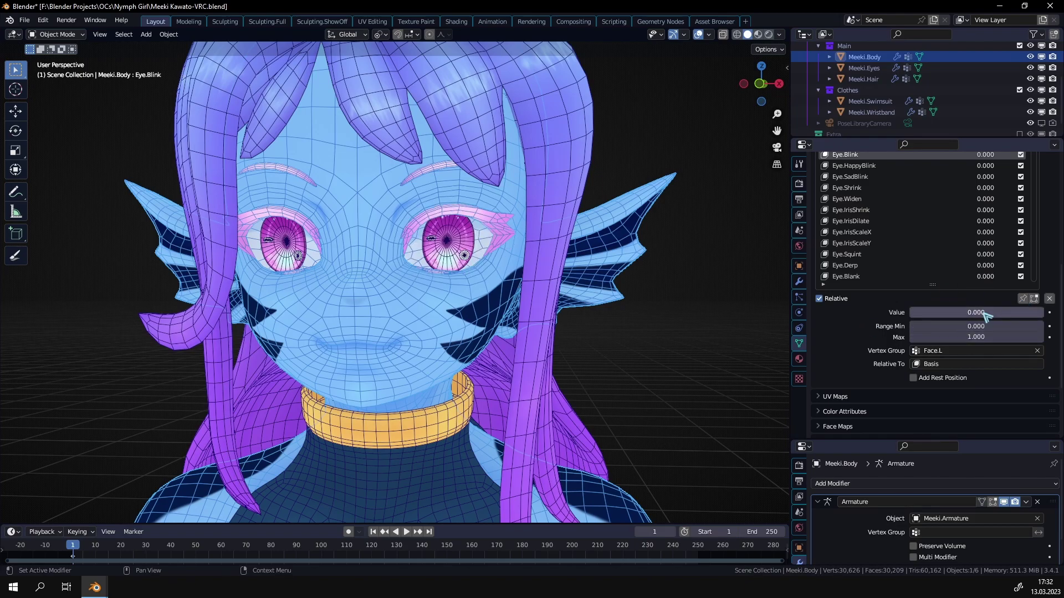
drag(983, 314, 910, 312)
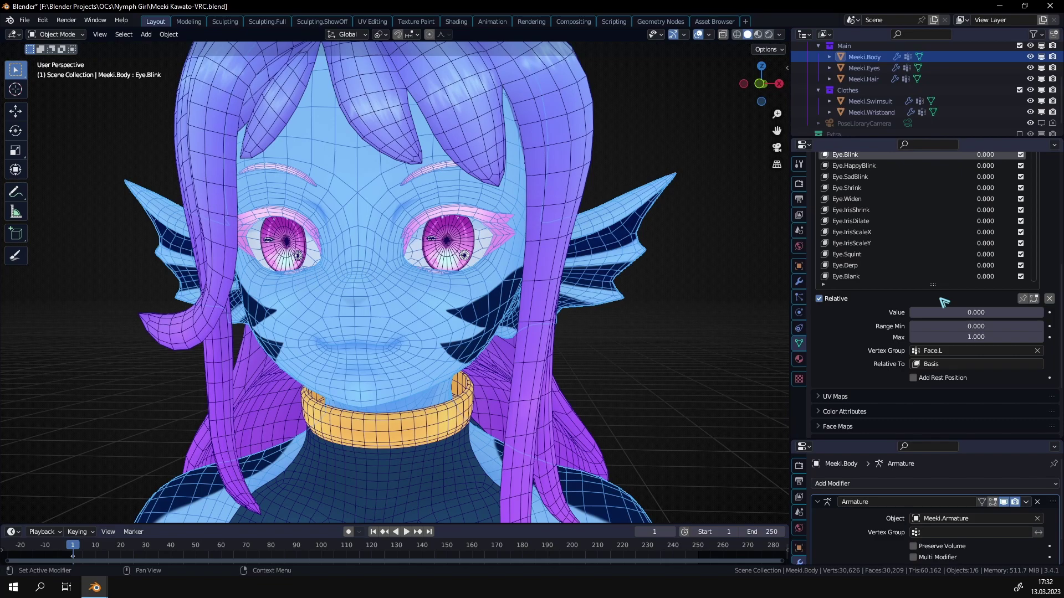
scroll(920, 261, up, 3)
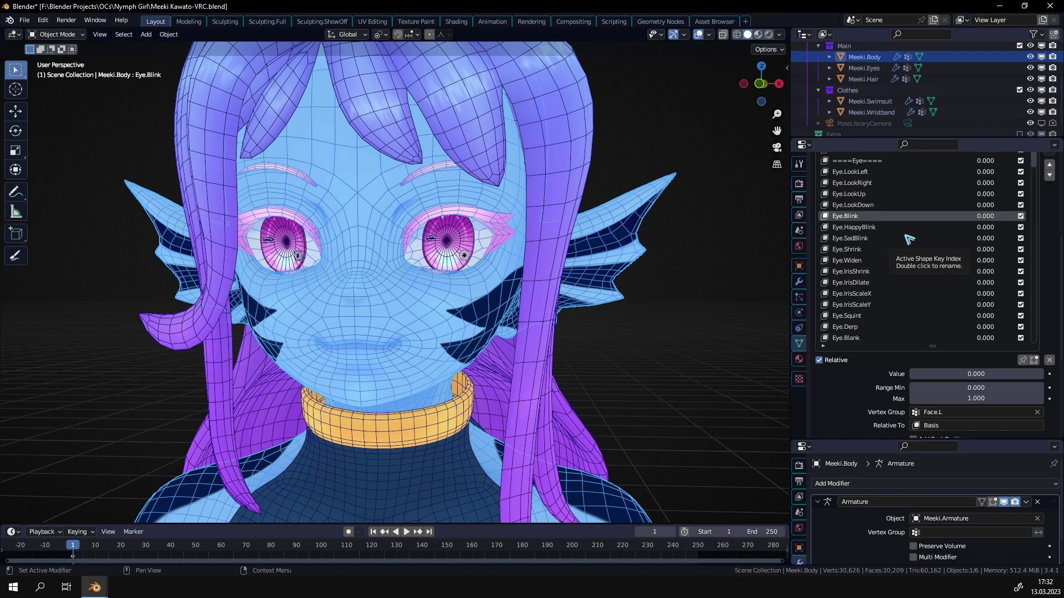
middle_drag(888, 403, 848, 420)
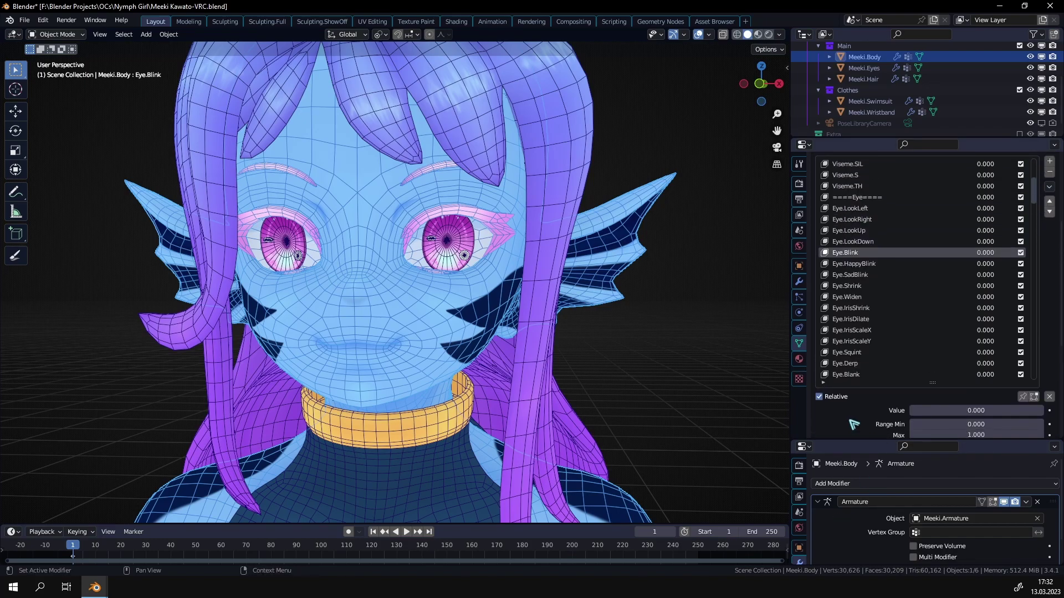
- Clear the vertex group from Eye.Blink, pin the shape key again and examine the closed eyes up close
scroll(848, 355, down, 2)
click(1023, 397)
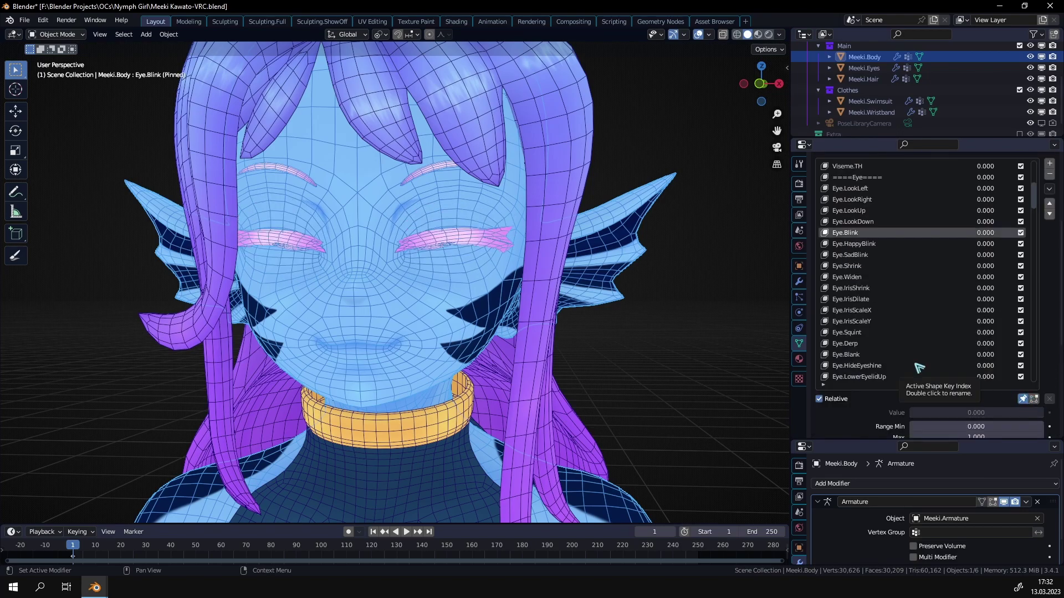
middle_drag(460, 194, 405, 192)
middle_drag(402, 260, 458, 260)
ctrl+middle_drag(421, 321, 415, 296)
scroll(414, 296, down, 2)
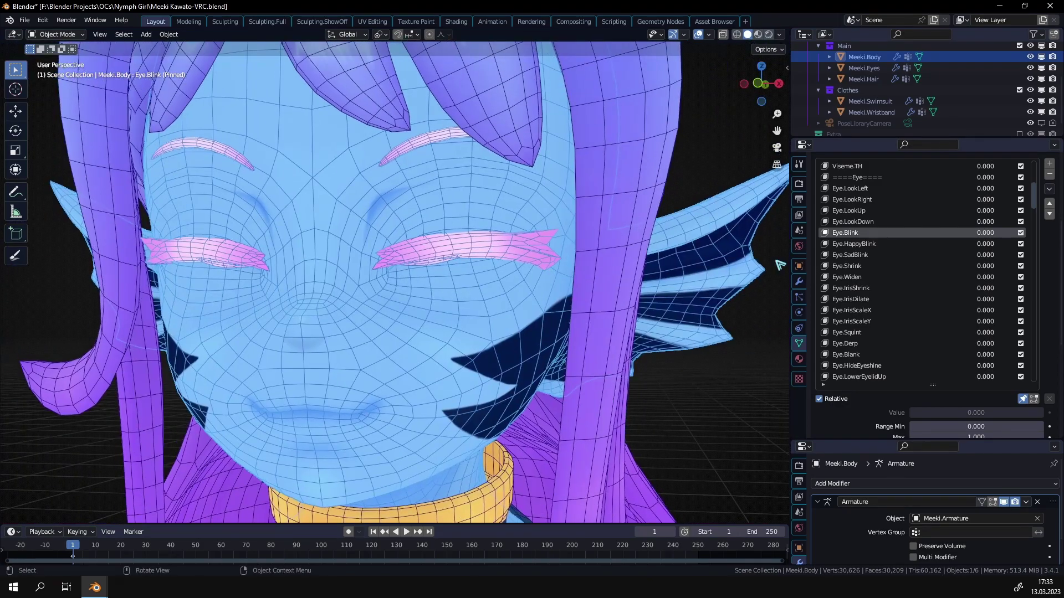
- Select the Eye.LookLeft shape key and switch its pinned display off and on again
click(875, 187)
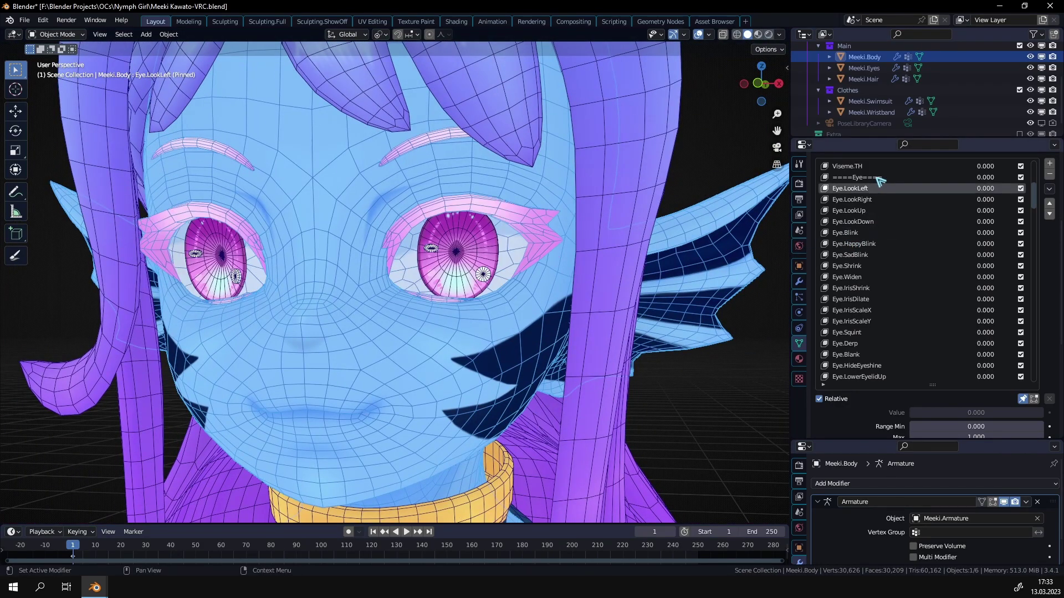
click(1023, 399)
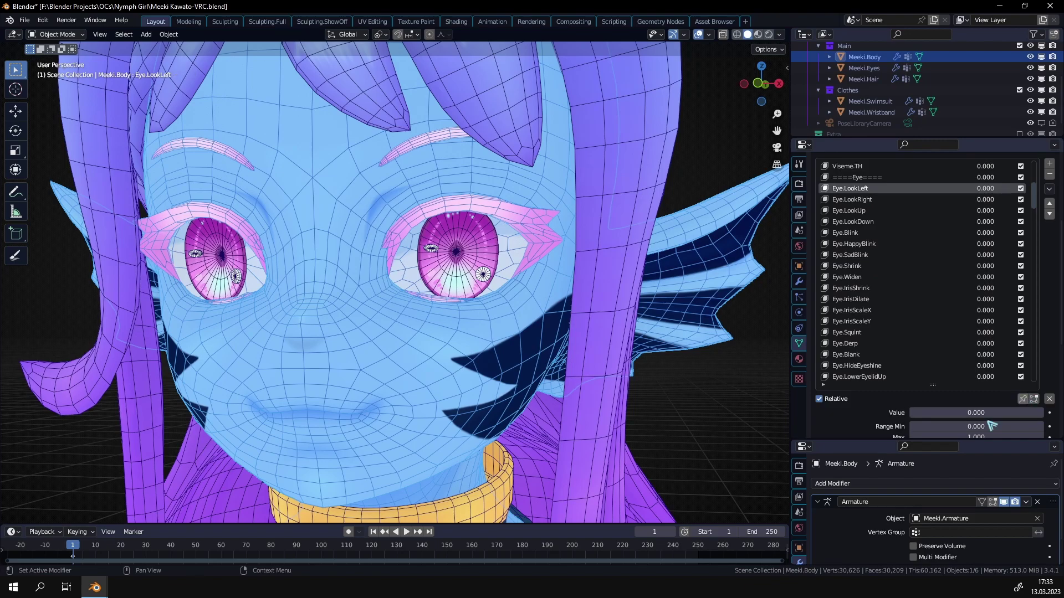
click(1024, 399)
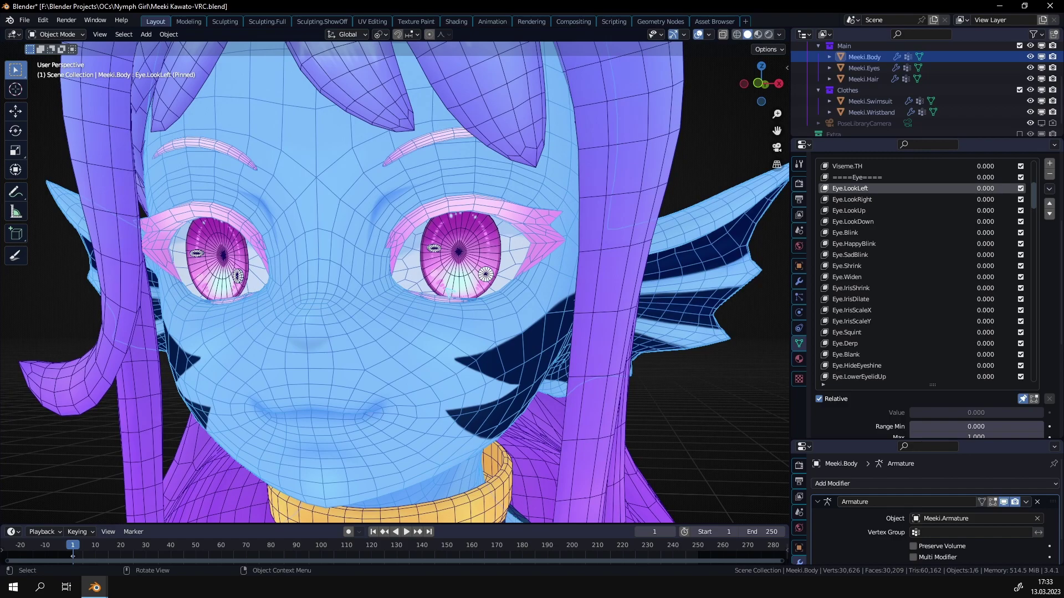
- In Edit Mode, select vertices across one eyebrow and try raising them with proportional editing on Eye.LookLeft
key(Tab)
scroll(398, 311, up, 2)
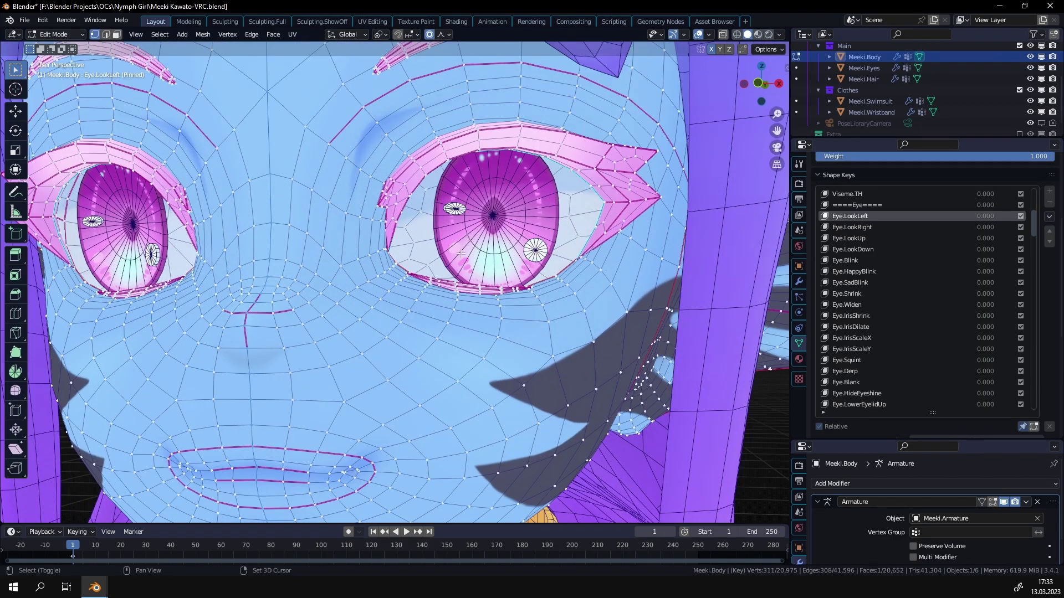
shift+middle_drag(475, 229, 458, 270)
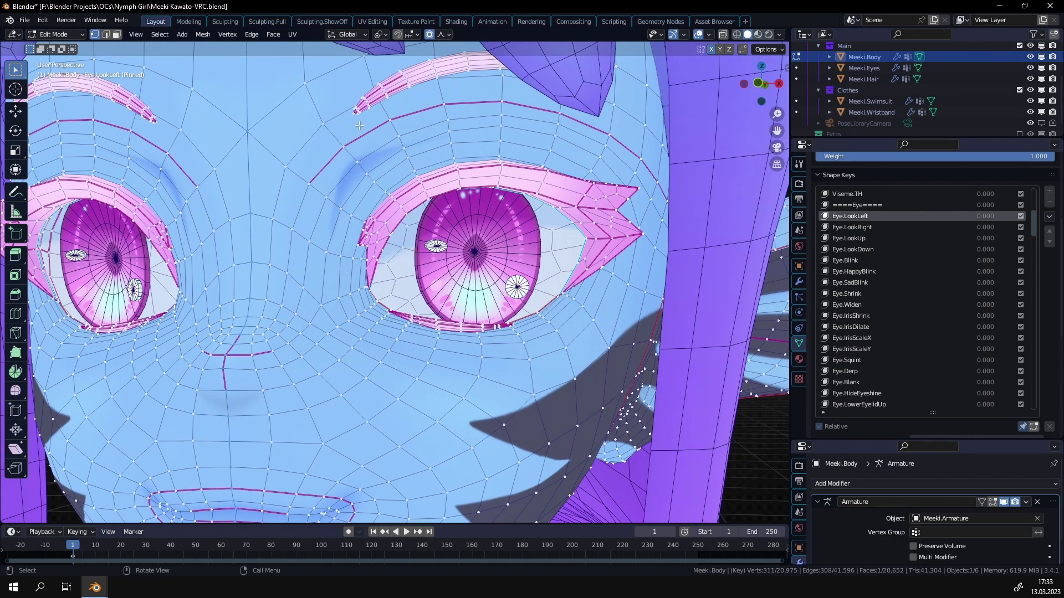
scroll(360, 125, up, 3)
alt+click(429, 123)
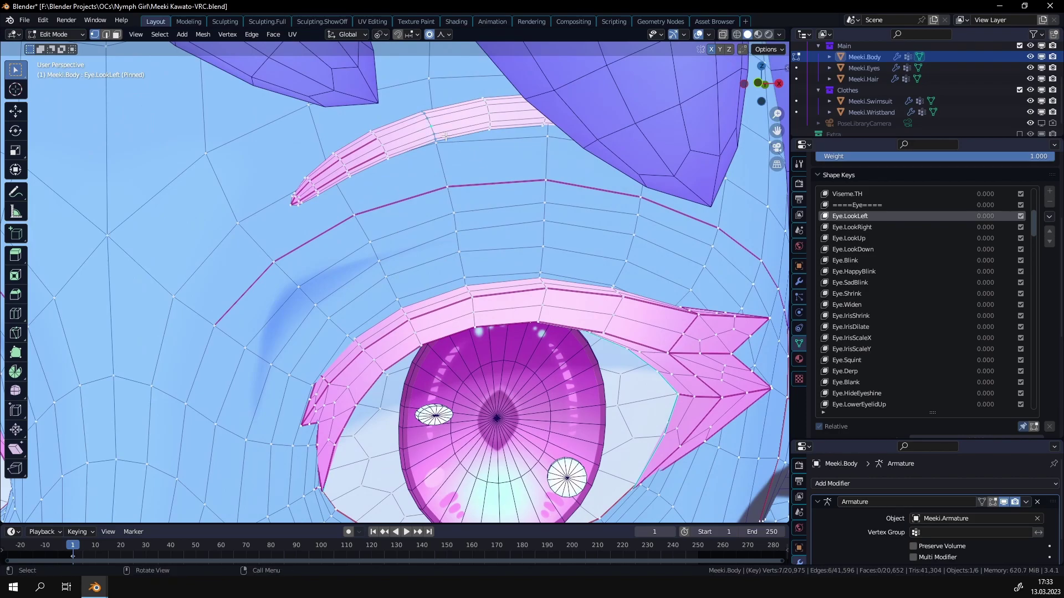
scroll(485, 226, down, 3)
key(g)
scroll(521, 186, down, 1)
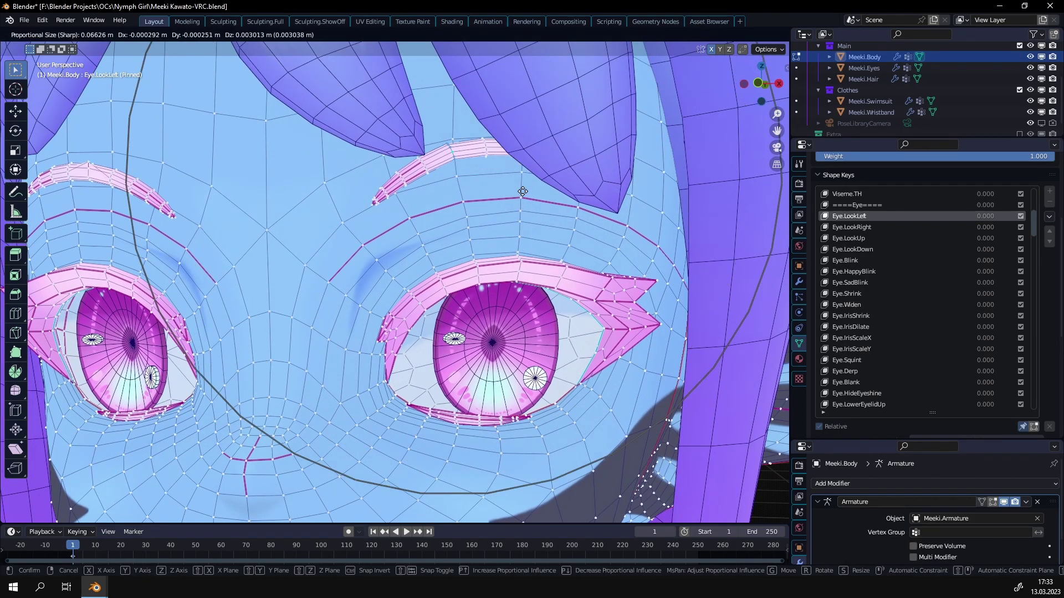
scroll(521, 179, up, 2)
right_click(520, 179)
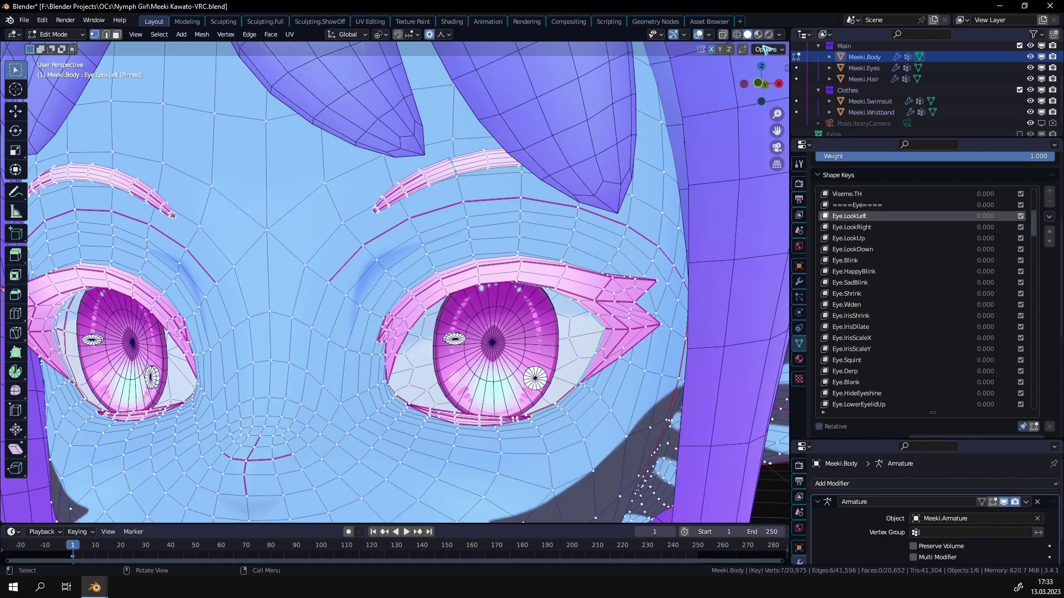
- Enable Topology Mirror for X mirroring, try raising both eyebrows together with proportional editing, and return to Object Mode
click(765, 49)
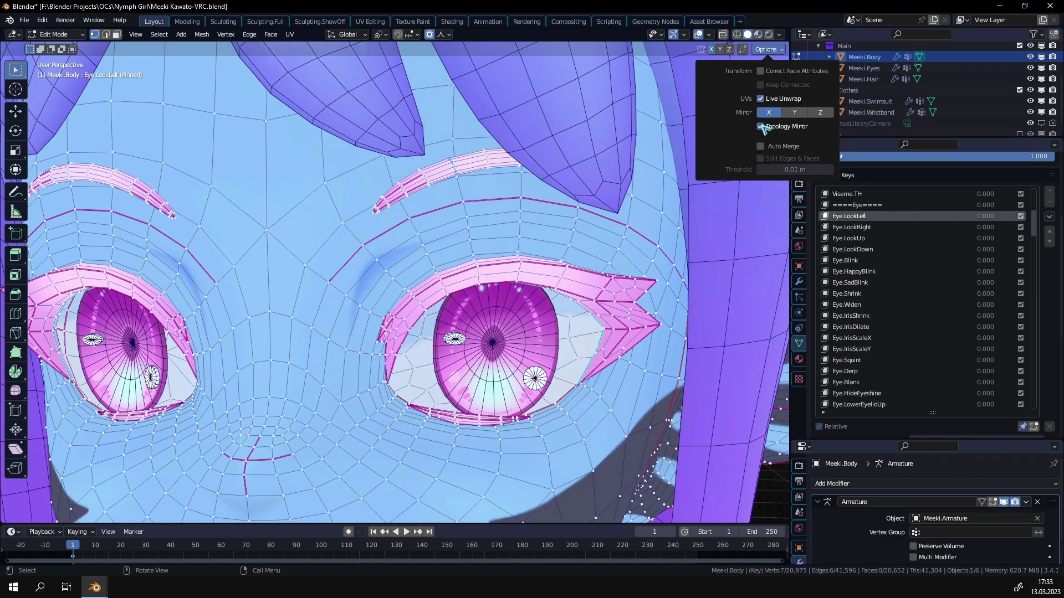
key(g)
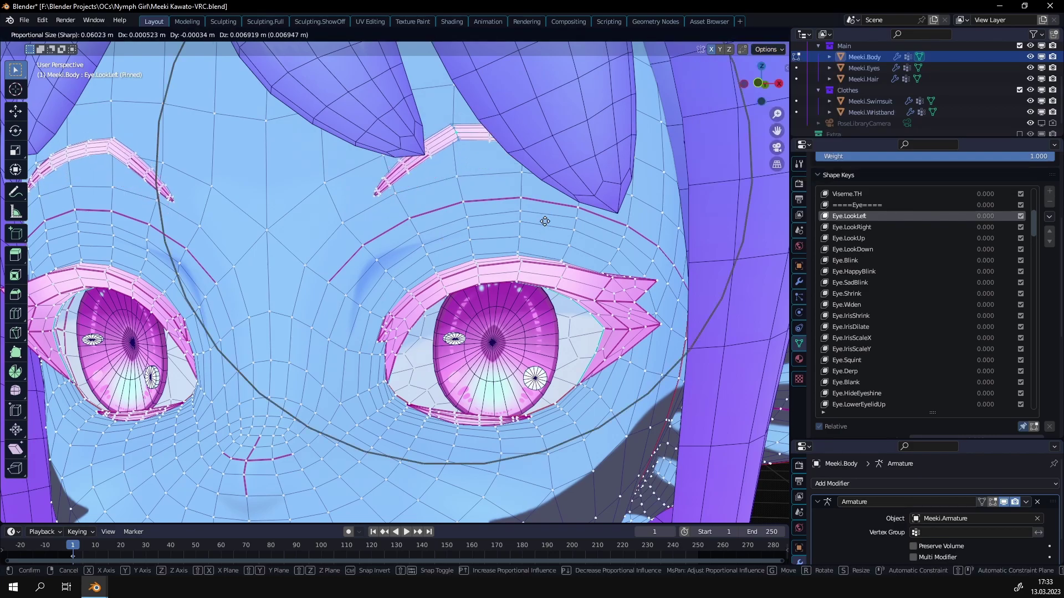
click(542, 222)
scroll(542, 222, down, 5)
scroll(540, 199, up, 5)
mouse_move(541, 199)
shift+middle_down()
mouse_move(550, 221)
mouse_move(525, 210)
shift+middle_up()
scroll(525, 210, down, 2)
scroll(525, 210, up, 2)
key(ctrl+Tab)
click(339, 208)
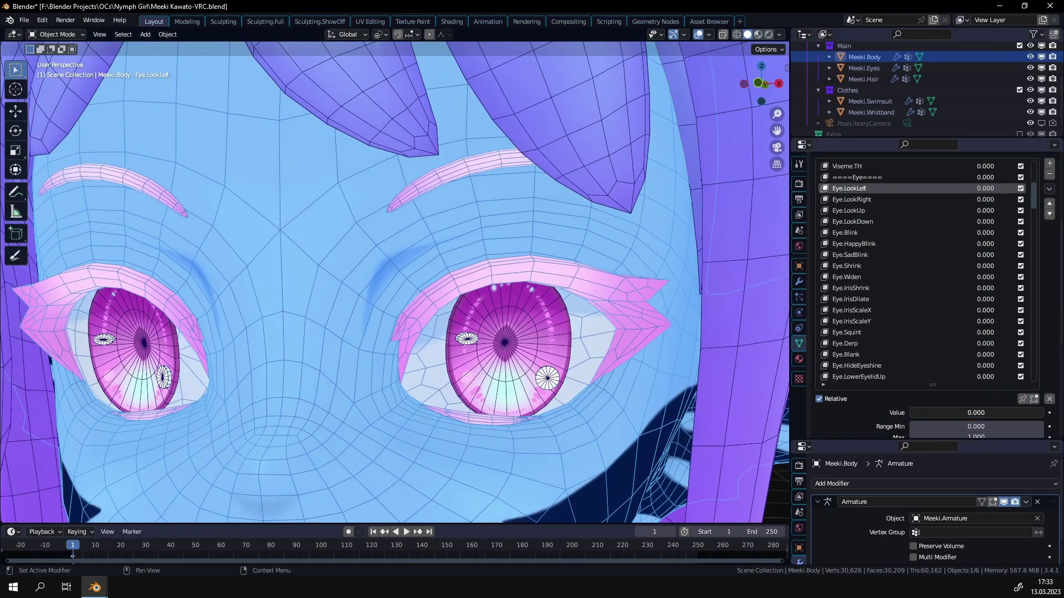
- Pin the Eye.LookLeft shape key, view the mesh in Edit Mode and return to Object Mode
click(1022, 399)
key(Tab)
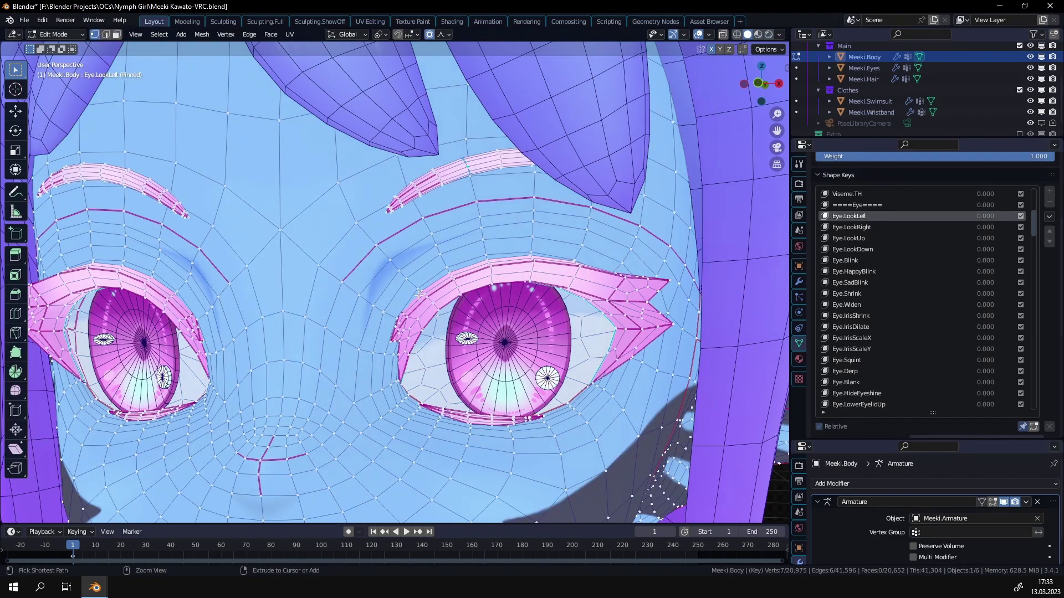
key(ctrl+Tab)
click(399, 294)
scroll(400, 294, down, 2)
shift+middle_drag(400, 293, 357, 240)
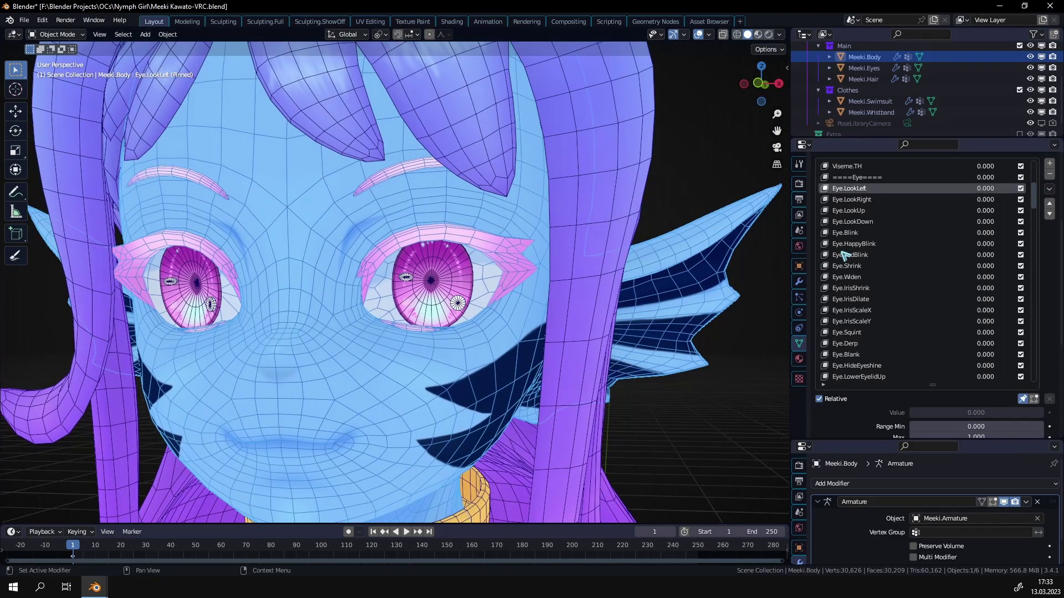
- Add a new shape key to the body mesh and name it Eye.Blink.L
click(856, 233)
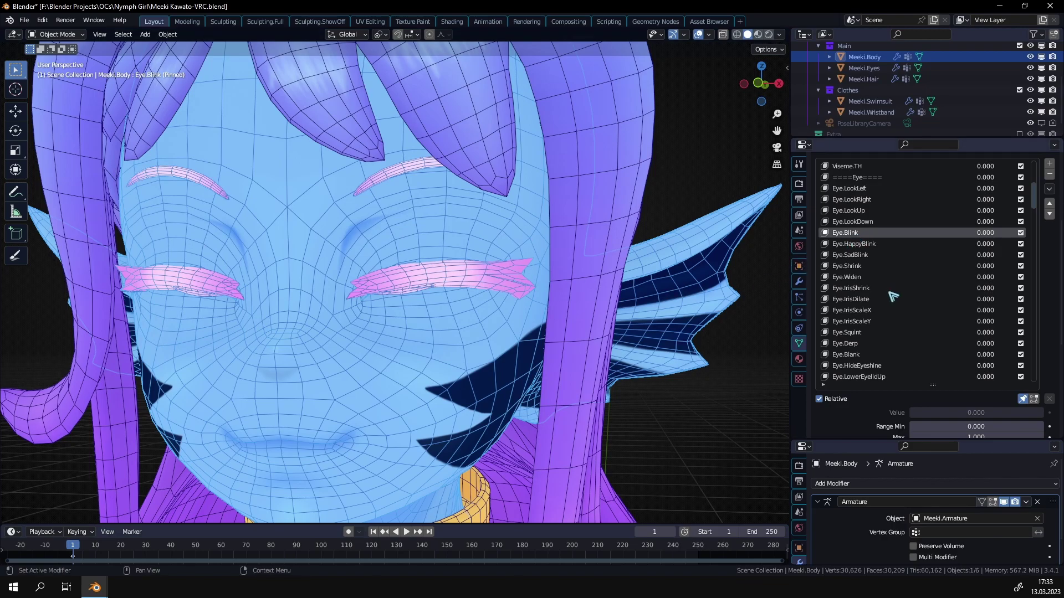
click(1049, 163)
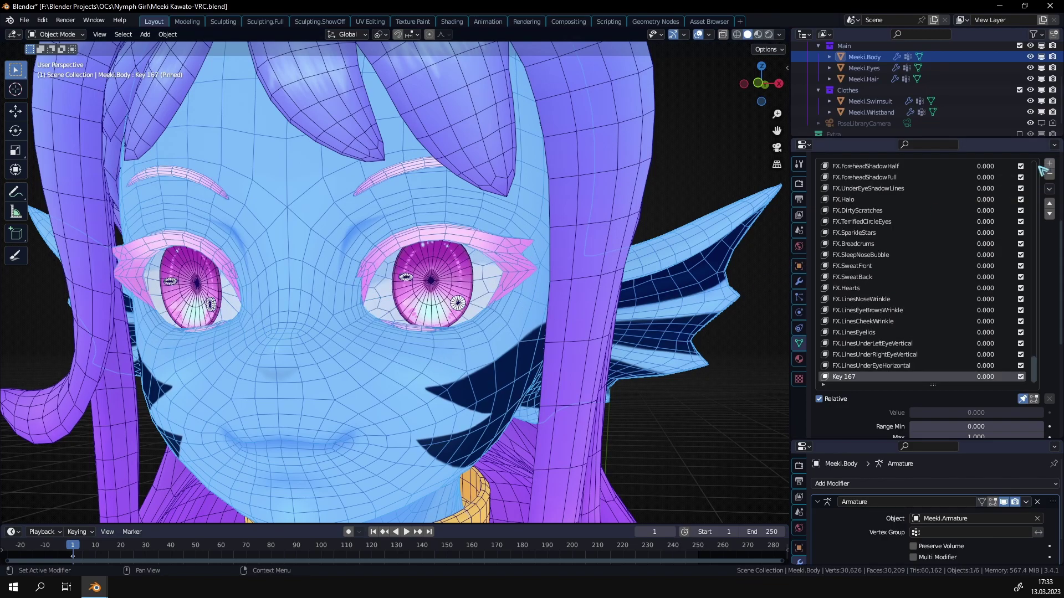
double_click(847, 375)
text(Eye.Blink.L)
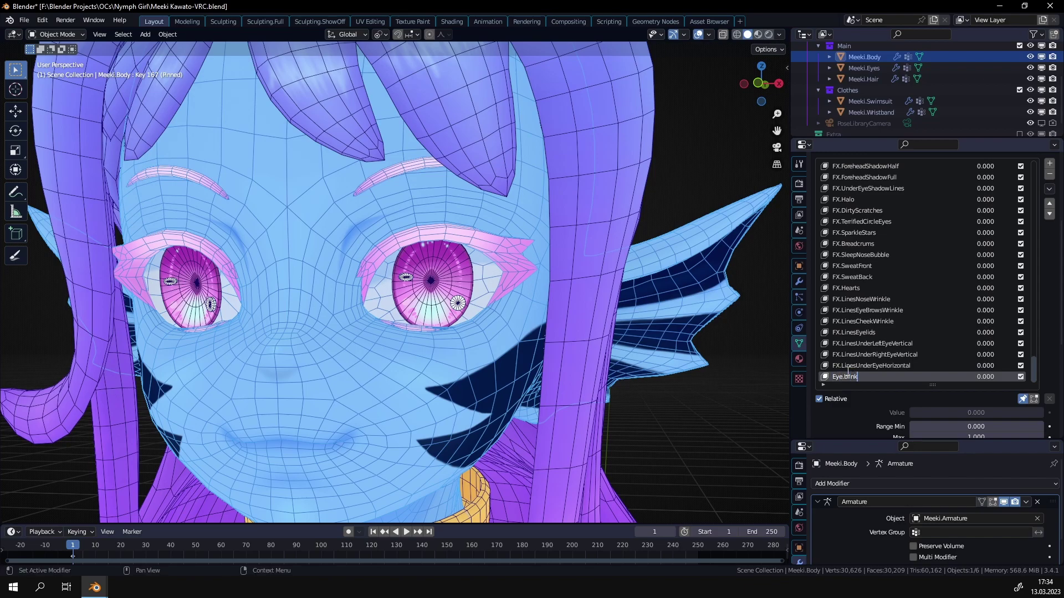
key(Return)
- Enter Edit Mode and select all vertices on the character's left half of the head in see-through front view, then restore solid shading
middle_drag(313, 299, 326, 303)
key(Tab)
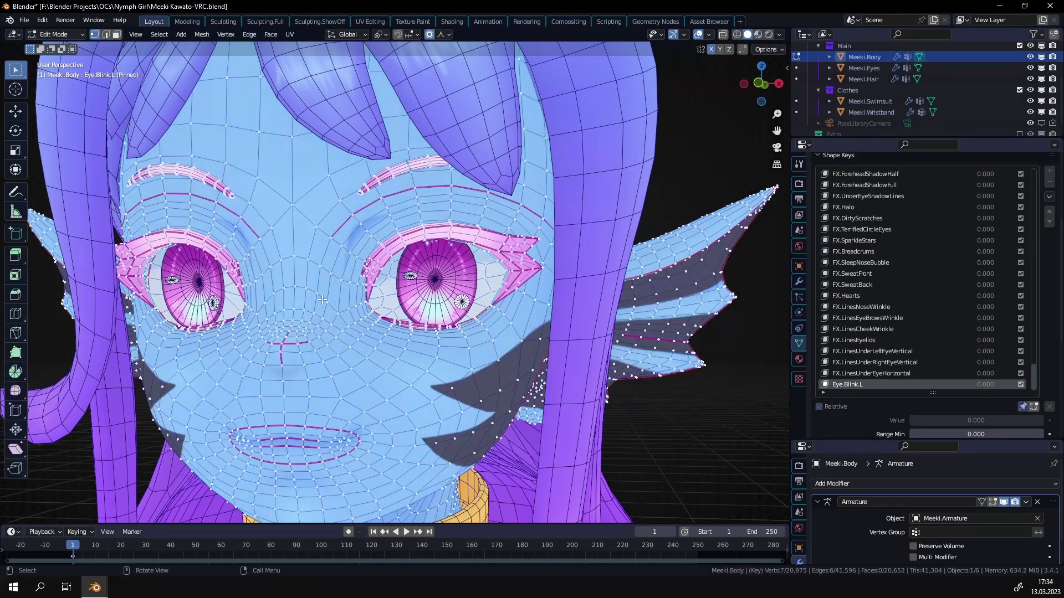
key(KP_1)
scroll(441, 285, down, 5)
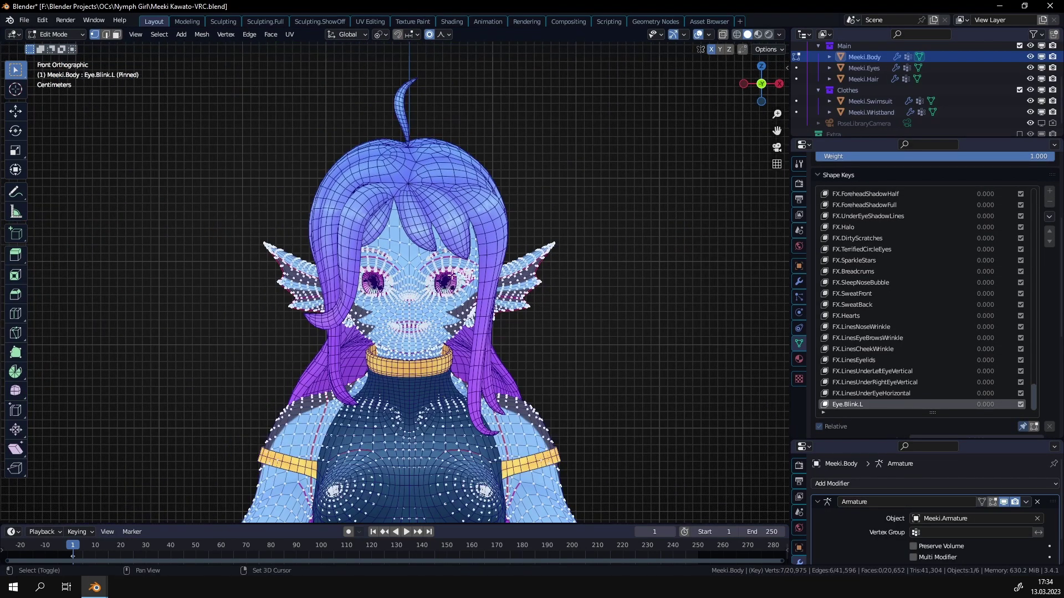
key(alt+z)
scroll(366, 164, up, 4)
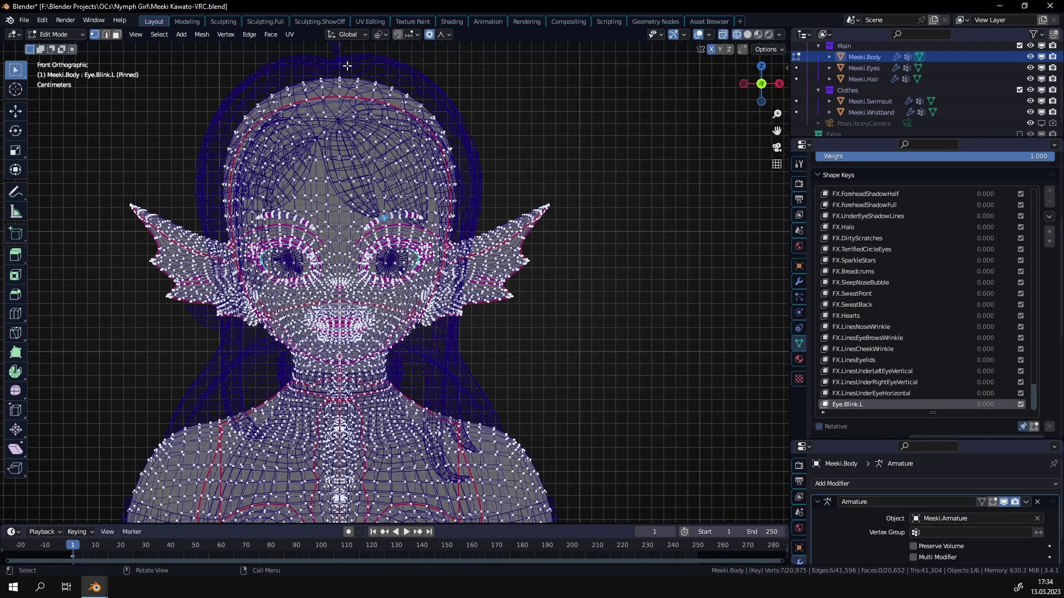
click(341, 66)
mouse_move(342, 66)
mouse_down()
mouse_move(466, 247)
mouse_move(582, 371)
mouse_move(597, 373)
mouse_up()
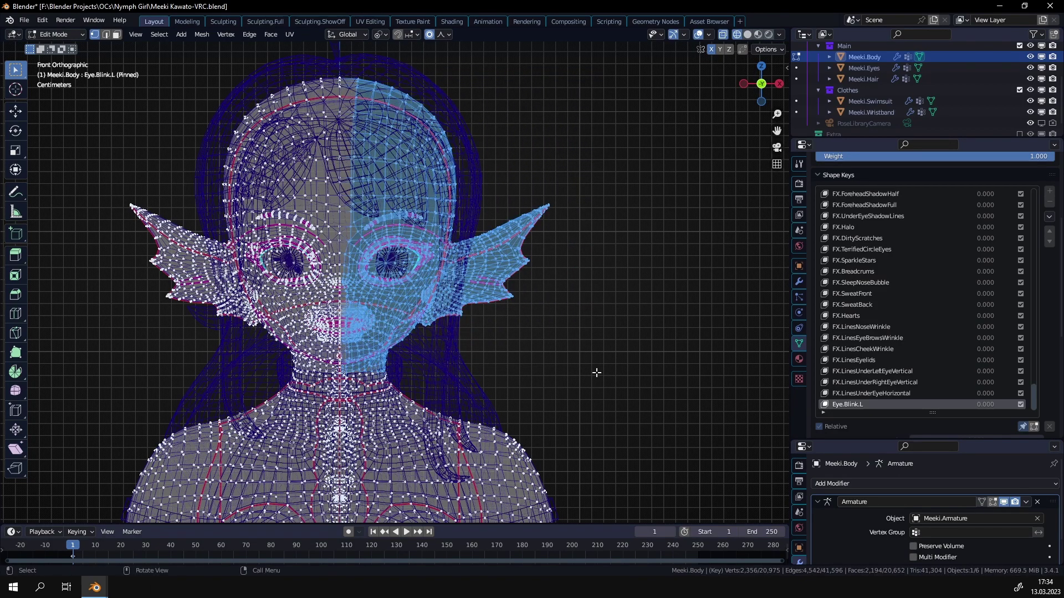
middle_drag(438, 252, 422, 249)
key(shift+z)
scroll(388, 259, up, 4)
- Apply Blend from Shape to the selected vertices using Eye.Blink at a blend of 1.000 with Add turned off
click(233, 35)
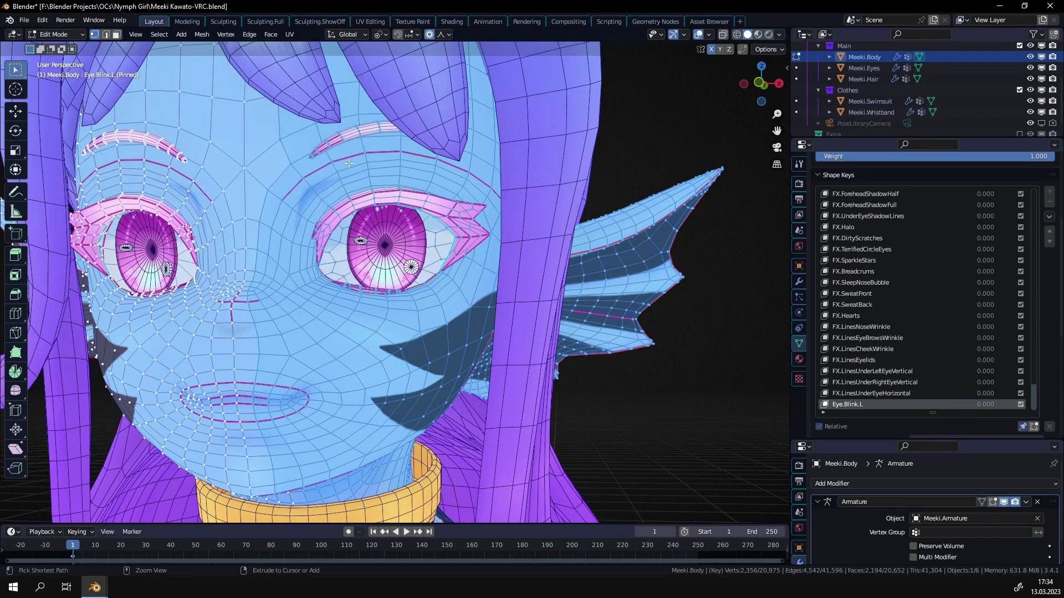
key(ctrl+v)
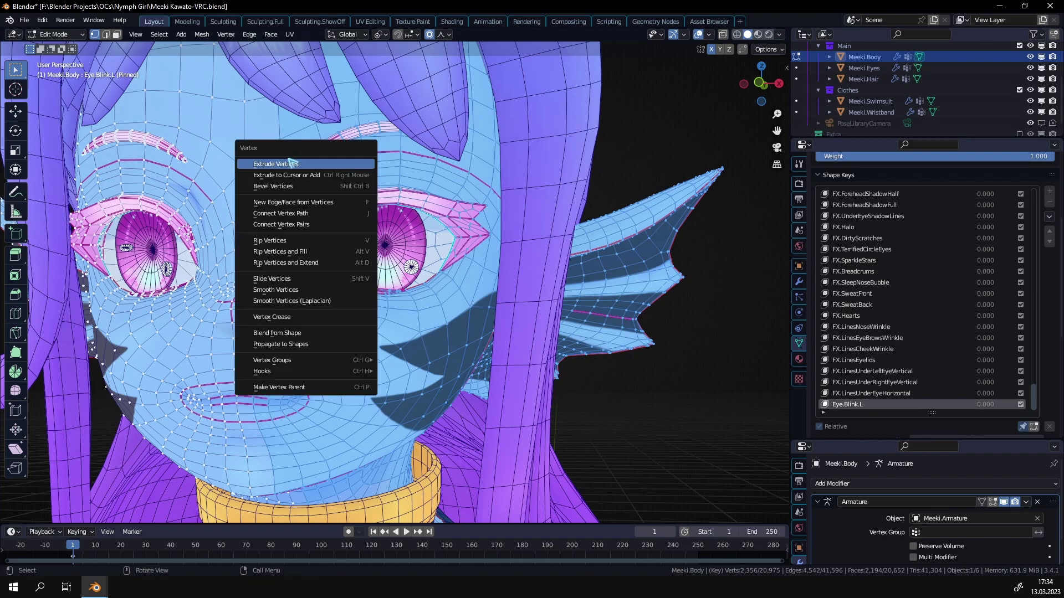
click(296, 333)
click(96, 515)
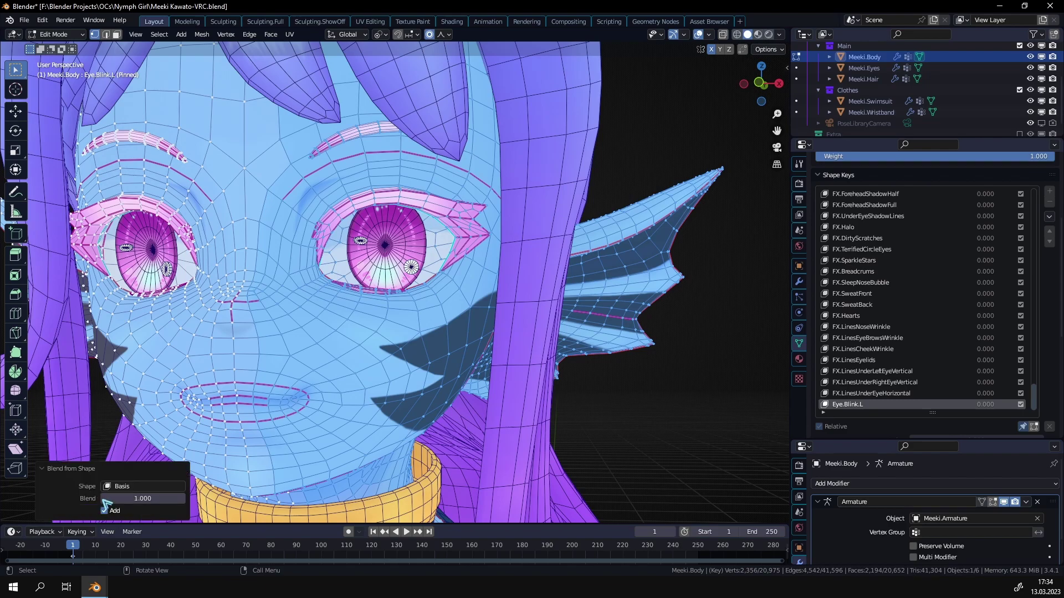
click(126, 487)
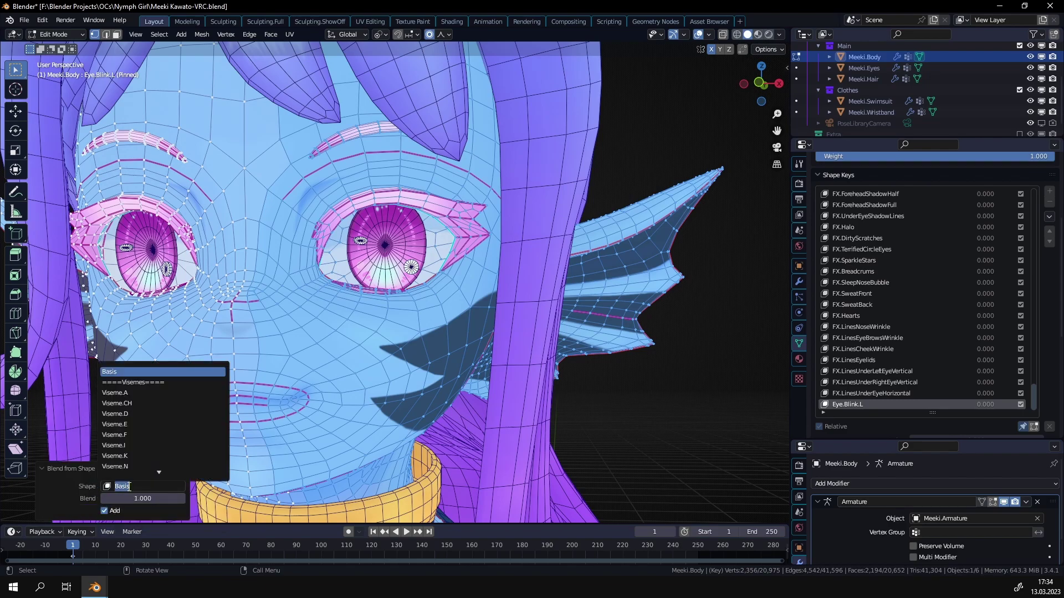
text(blink)
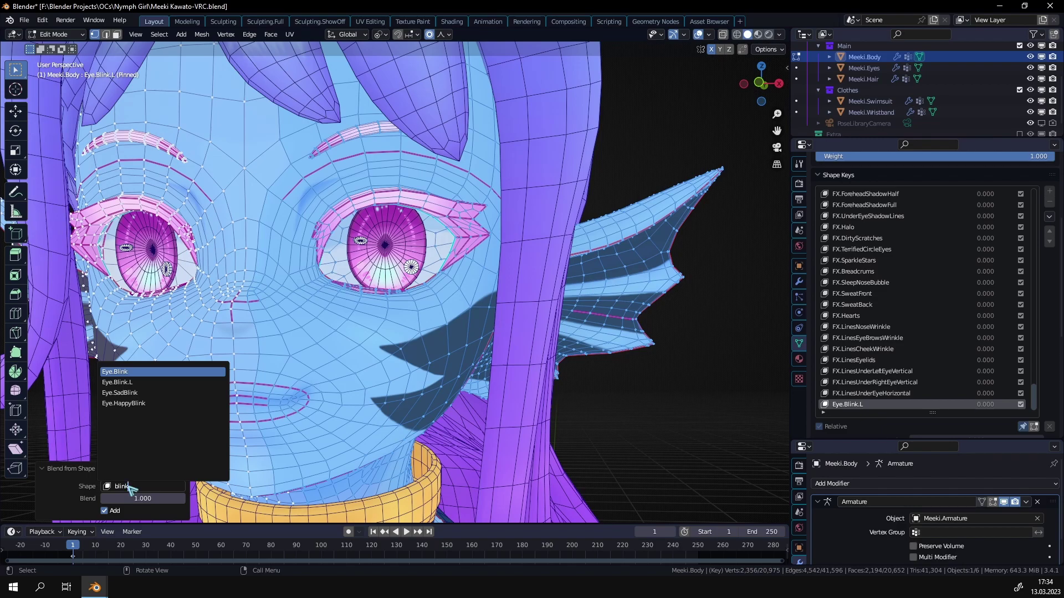
key(Return)
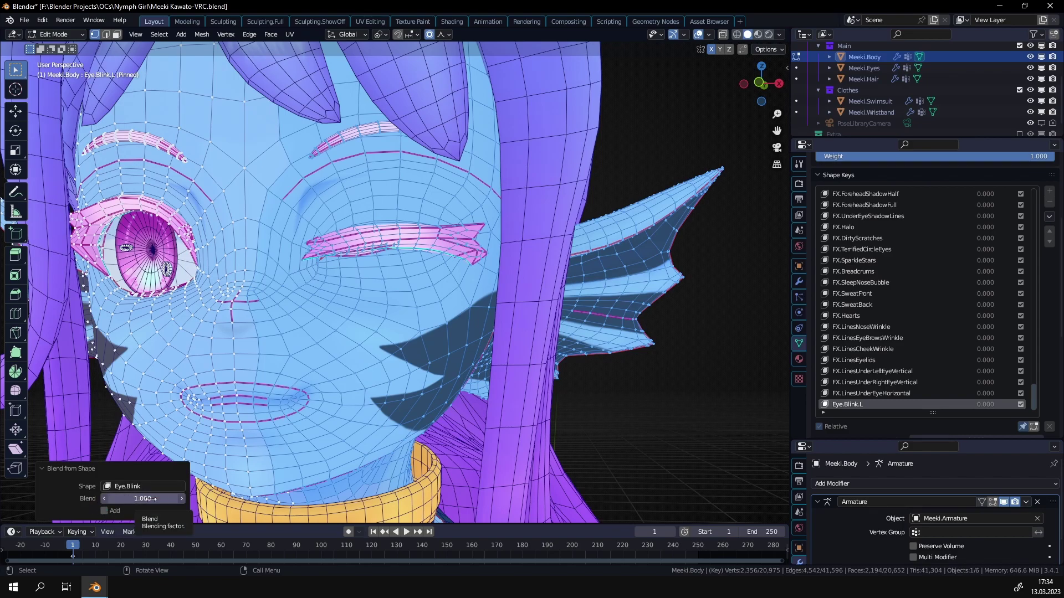
- Inspect the character's left eyelid up close and the whole face from the front, and return to Object Mode
scroll(355, 165, up, 3)
middle_drag(456, 365, 423, 362)
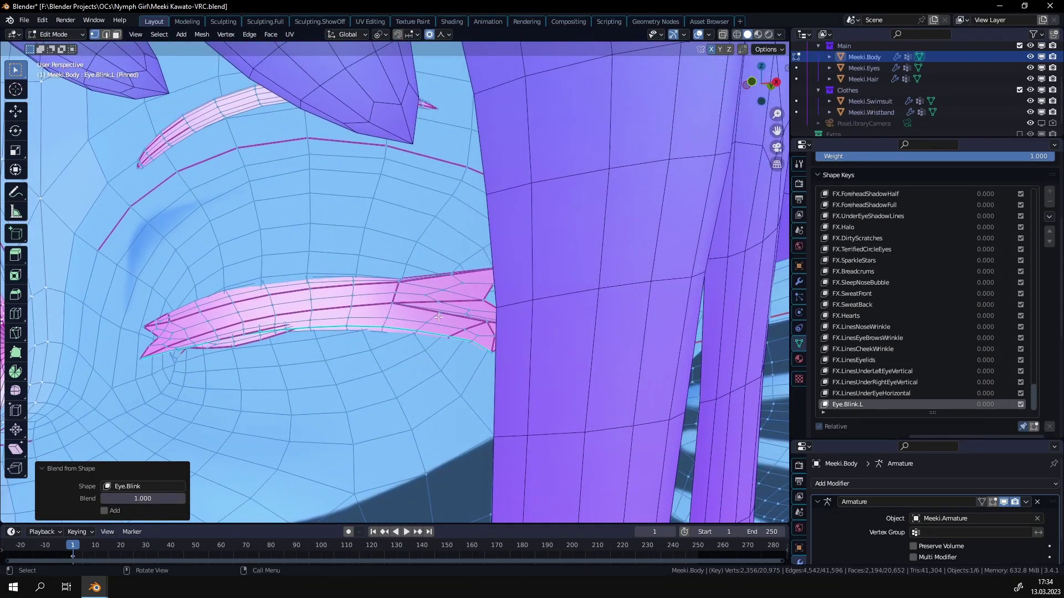
scroll(422, 362, down, 5)
middle_drag(360, 337, 411, 339)
scroll(286, 312, down, 1)
shift+middle_drag(362, 383, 363, 261)
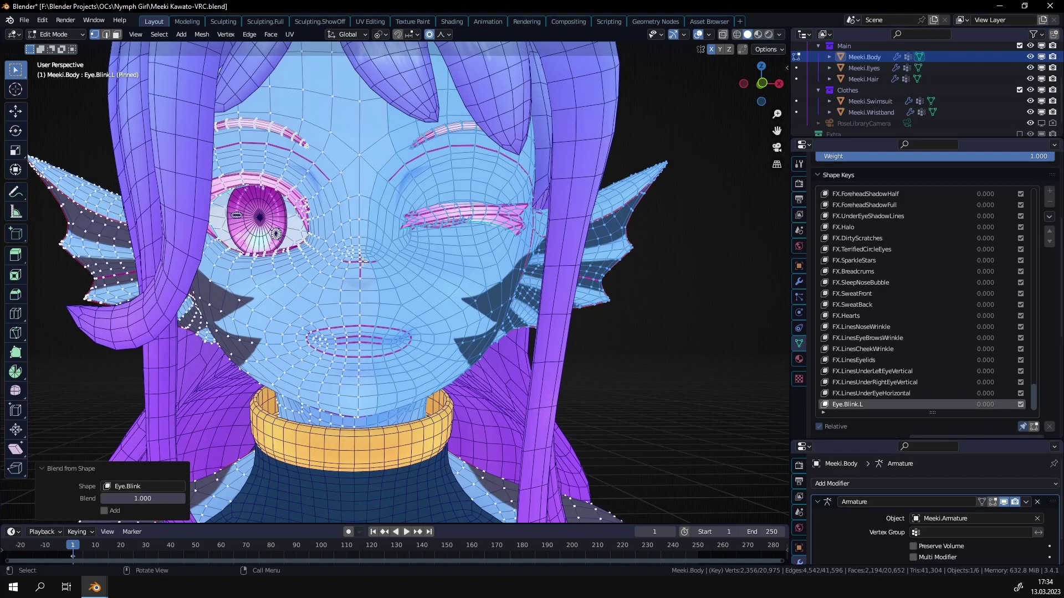
key(ctrl+Tab)
click(504, 240)
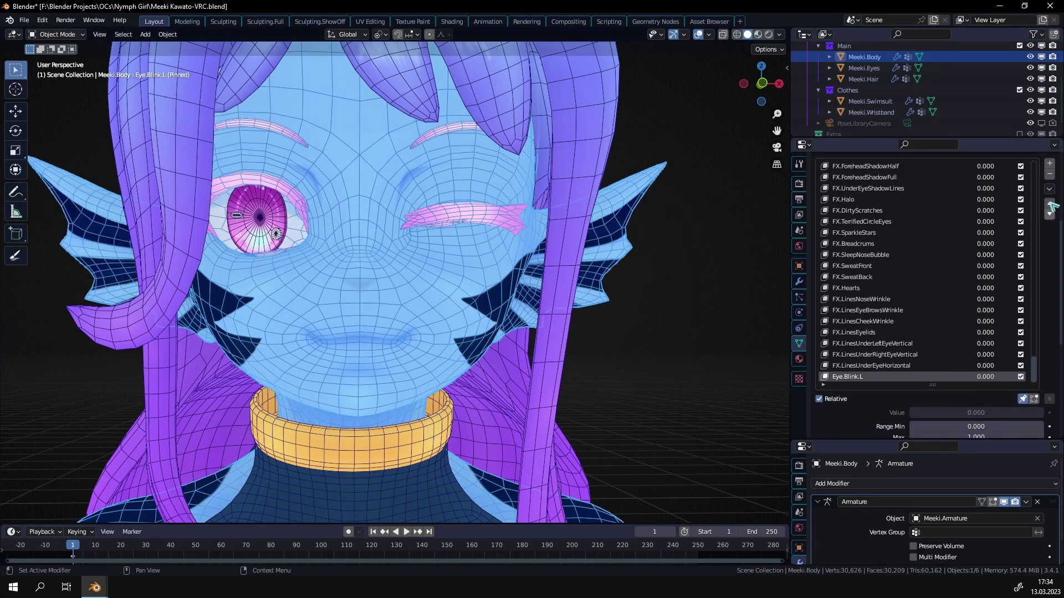
- Add another shape key to the body mesh and name it Eye.Blink.R
click(1049, 163)
double_click(841, 378)
text(Eye)
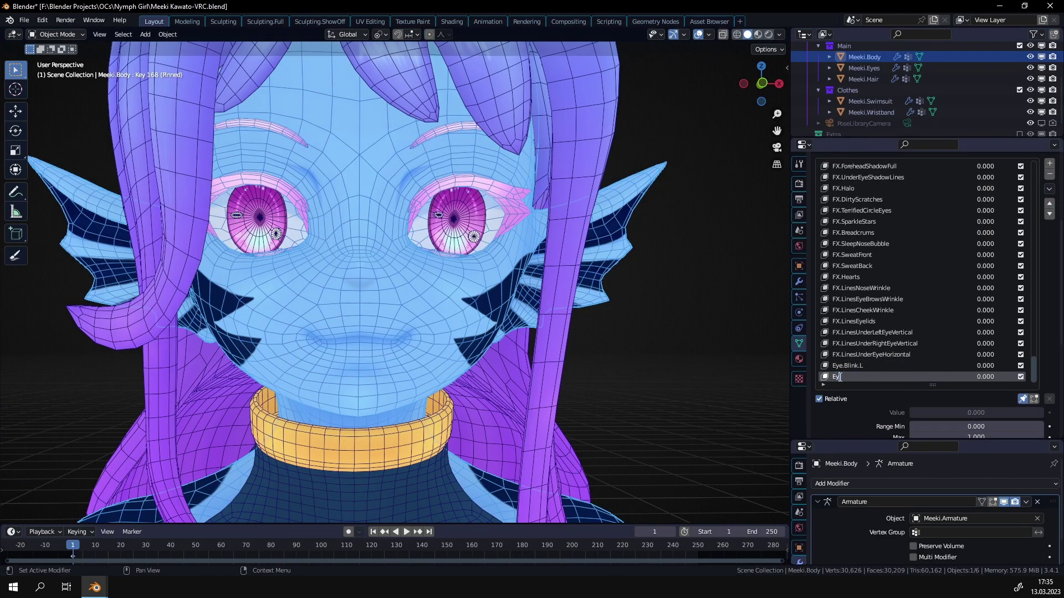
text(.Blink.R)
key(Return)
- Enter Edit Mode on Eye.Blink.R and invert the vertex selection to cover the character's right half of the face
key(Tab)
middle_drag(364, 294, 374, 298)
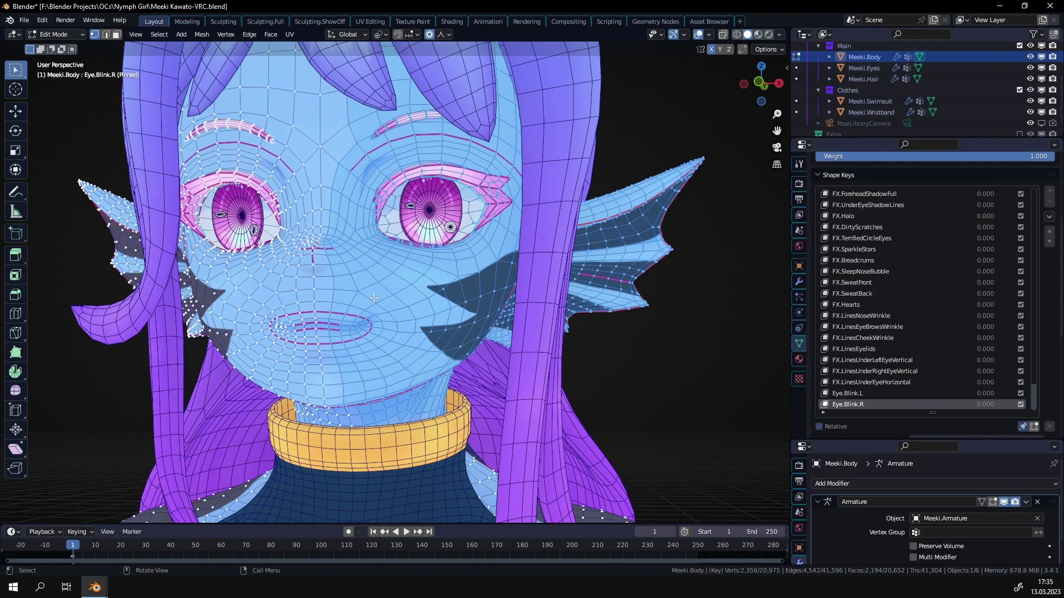
key(ctrl+i)
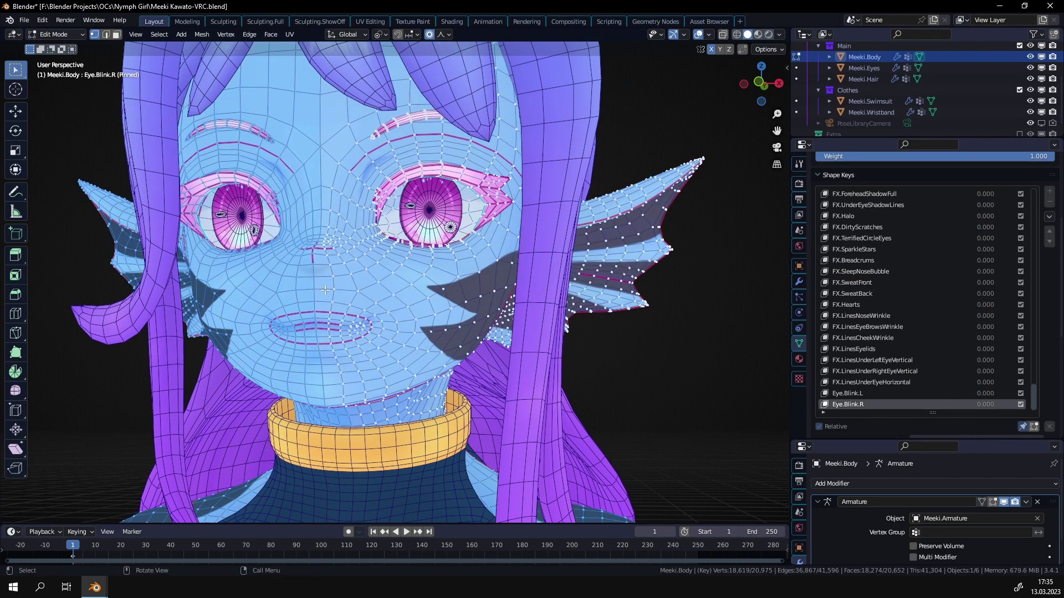
middle_drag(325, 290, 299, 323)
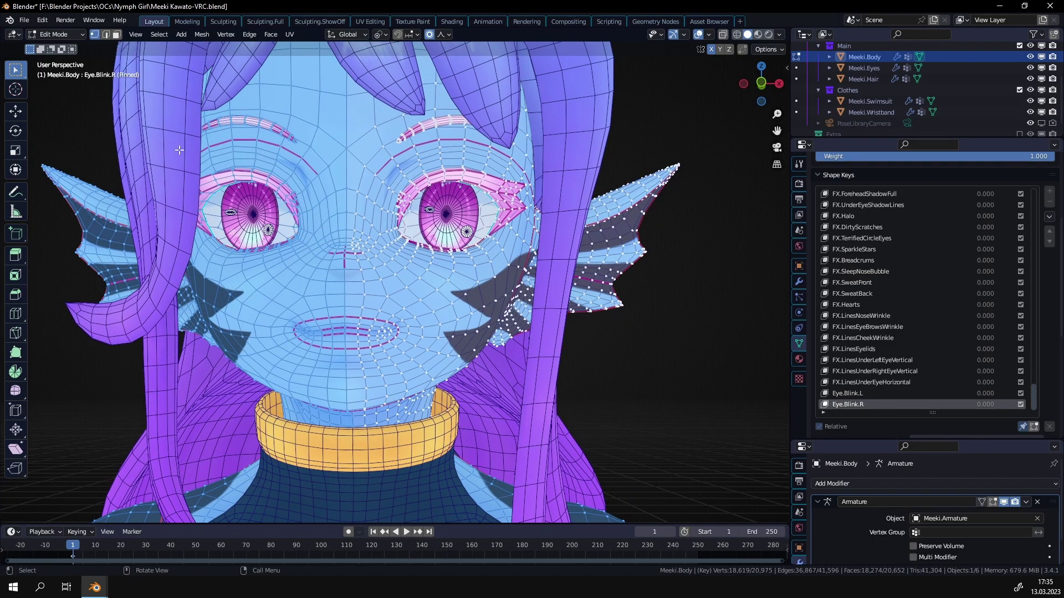
scroll(397, 250, down, 5)
shift+middle_drag(448, 421, 406, 249)
middle_drag(406, 249, 422, 381)
scroll(395, 300, up, 7)
shift+middle_drag(387, 307, 402, 278)
shift+scroll(402, 279, up, 8)
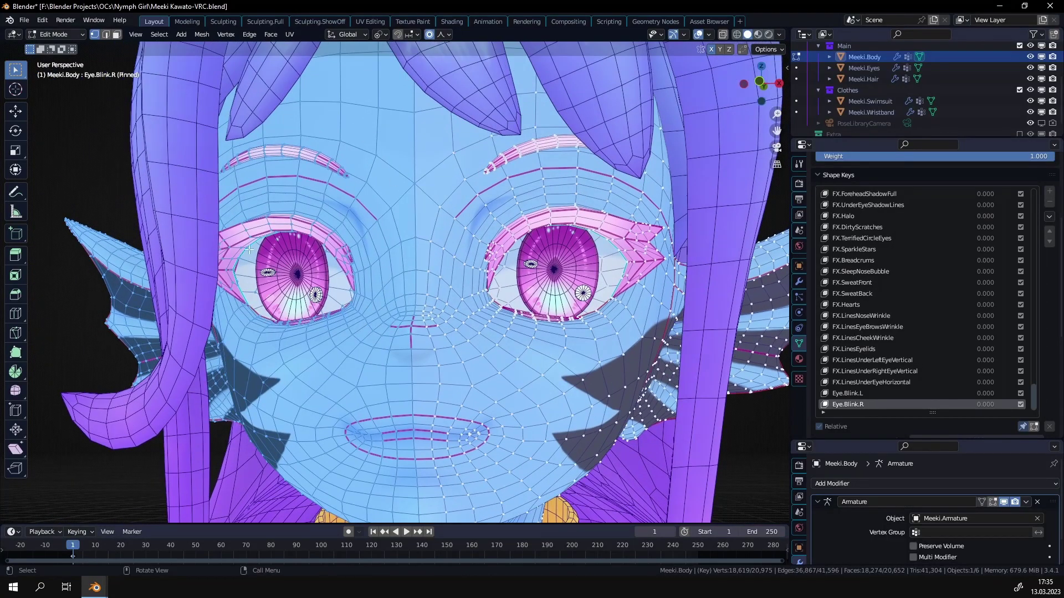
- Blend the inverted selection from the Eye.Blink shape at 1.000 with Add turned off, and collapse the operator settings
key(q)
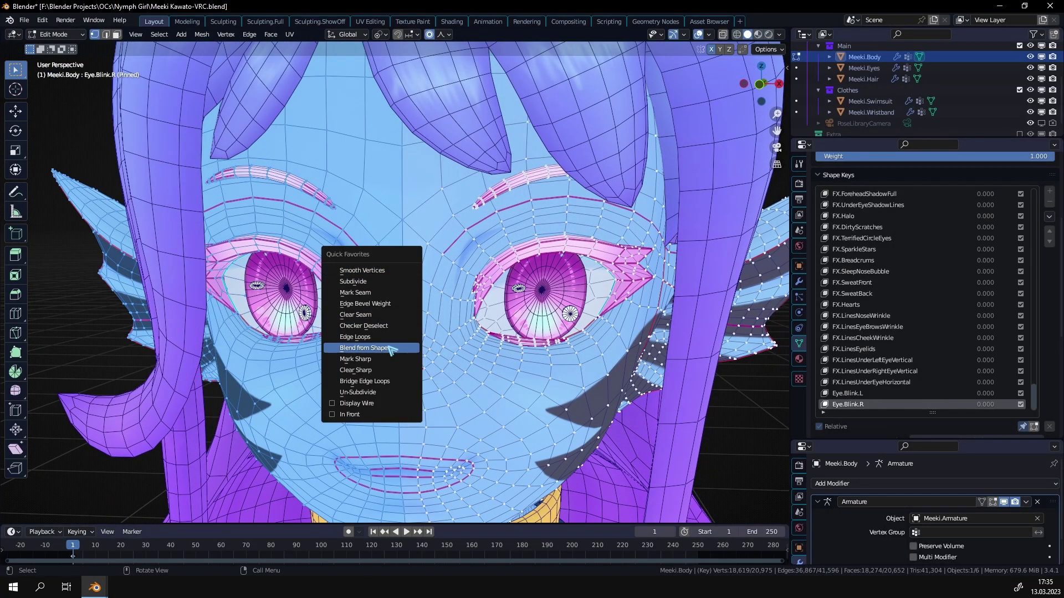
click(363, 348)
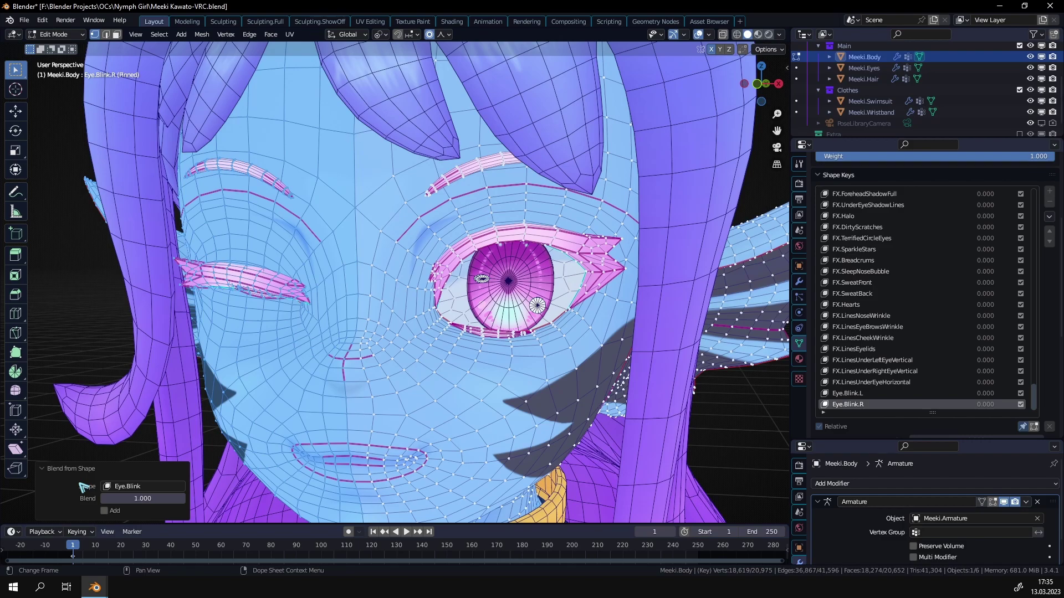
click(49, 469)
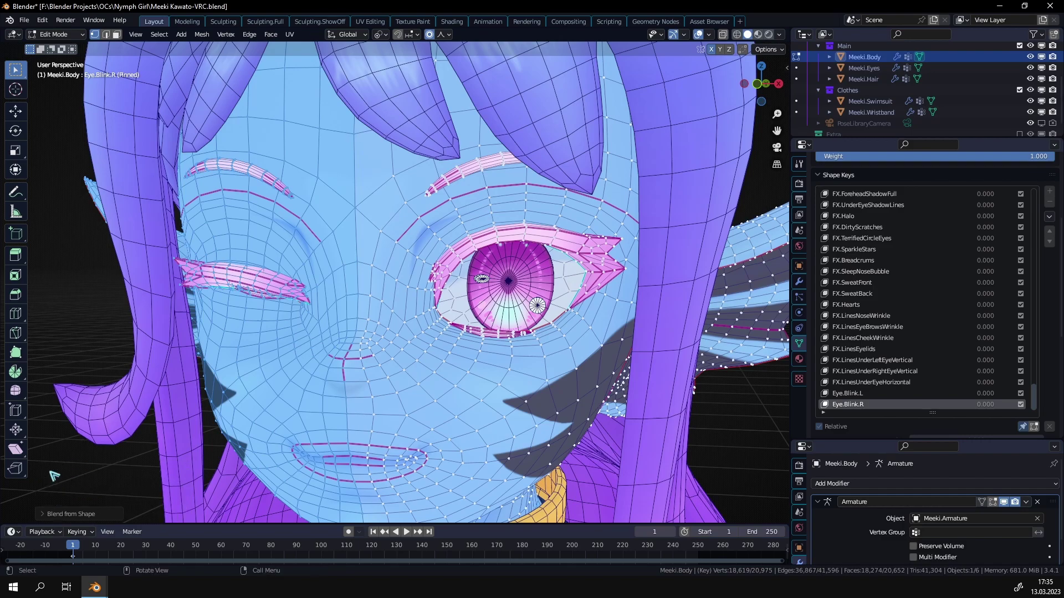
- Return to Object Mode and compare the Eye.Blink.L and Eye.Blink.R shape keys on the face
scroll(331, 393, down, 2)
key(ctrl+Tab)
click(397, 358)
click(846, 366)
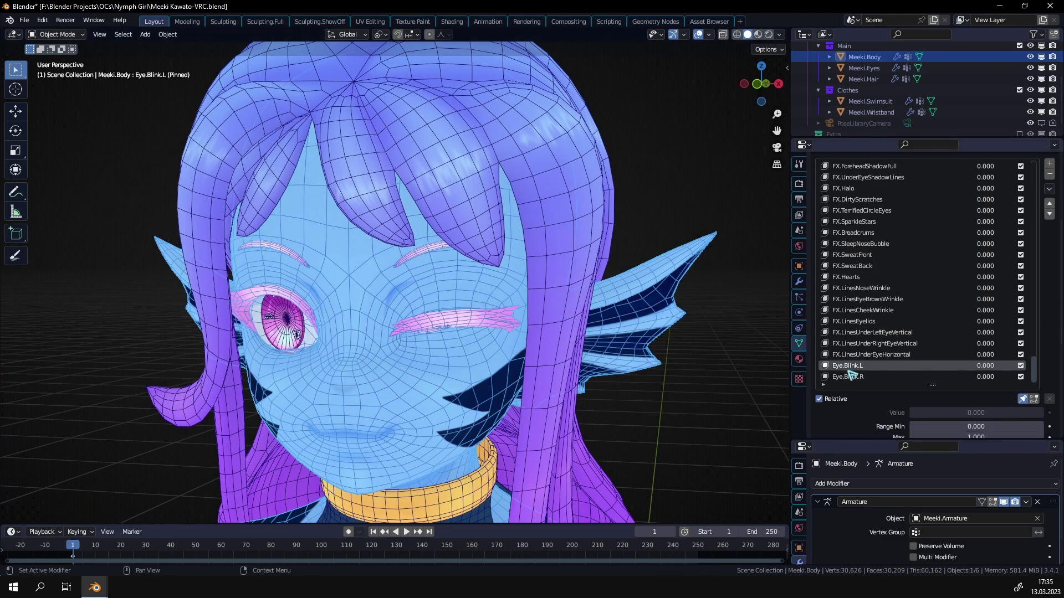
click(854, 377)
click(856, 367)
click(859, 378)
click(862, 367)
click(873, 377)
- Delete the manually made Eye.Blink.L and Eye.Blink.R shape keys
click(875, 365)
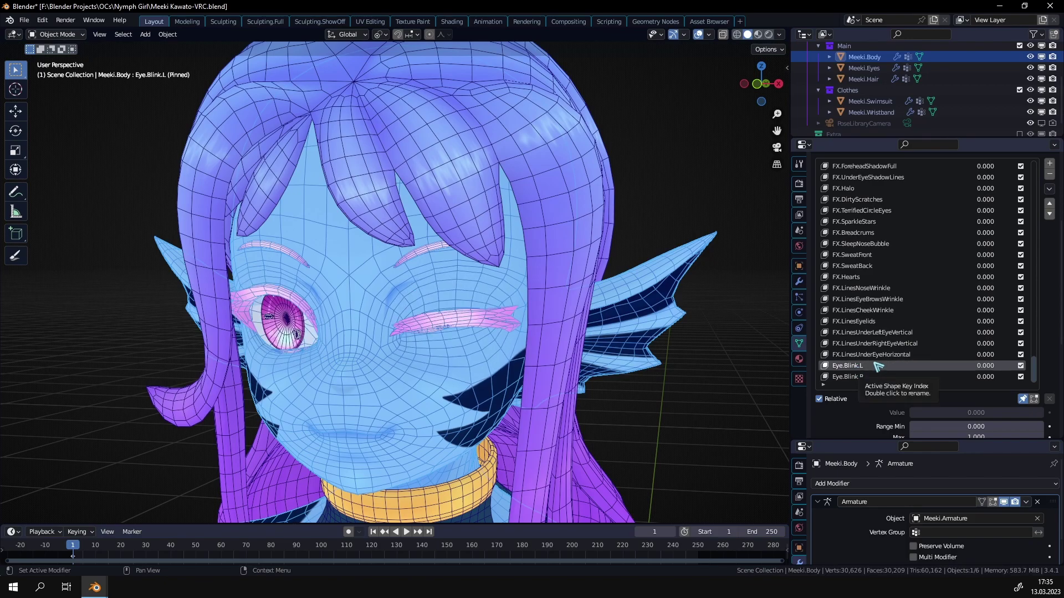
click(1049, 175)
click(895, 377)
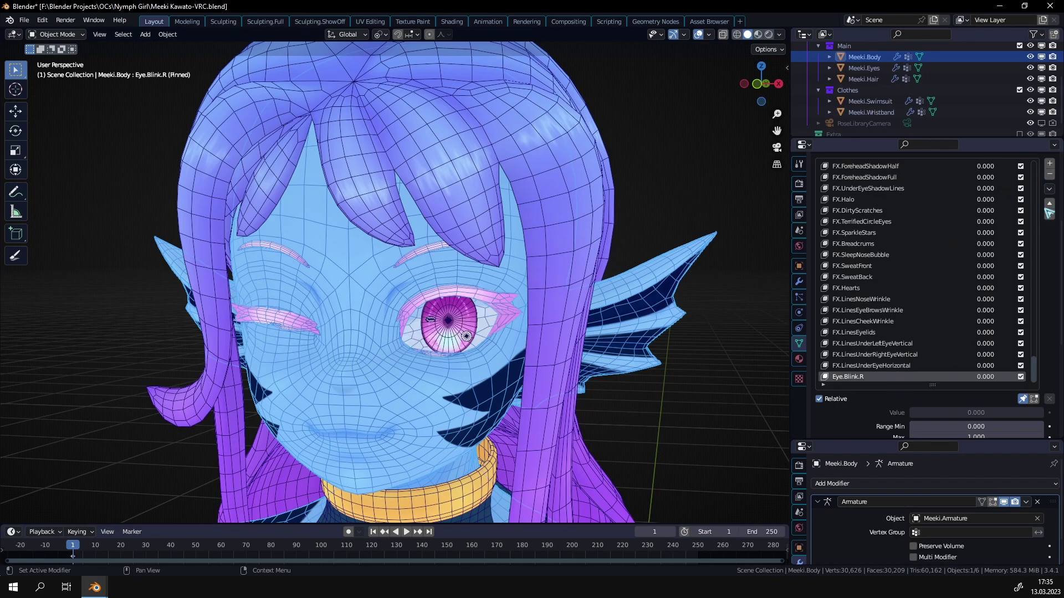
click(1049, 175)
- Find the Lazy Shapekeys add-on in the preferences by searching for "shapek", enable it and minimize the preferences window
scroll(900, 315, up, 10)
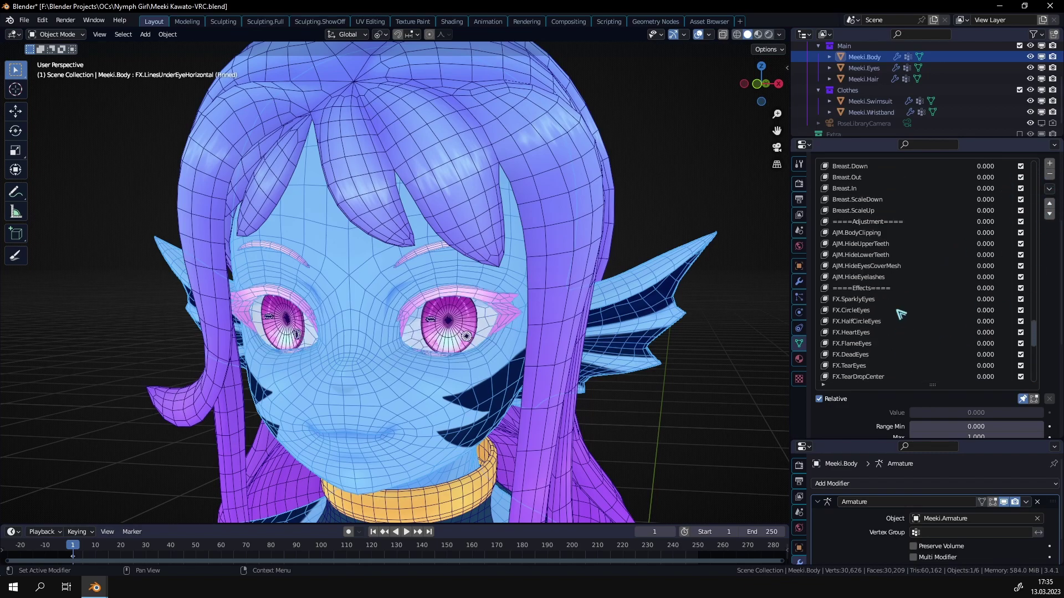
scroll(901, 315, up, 10)
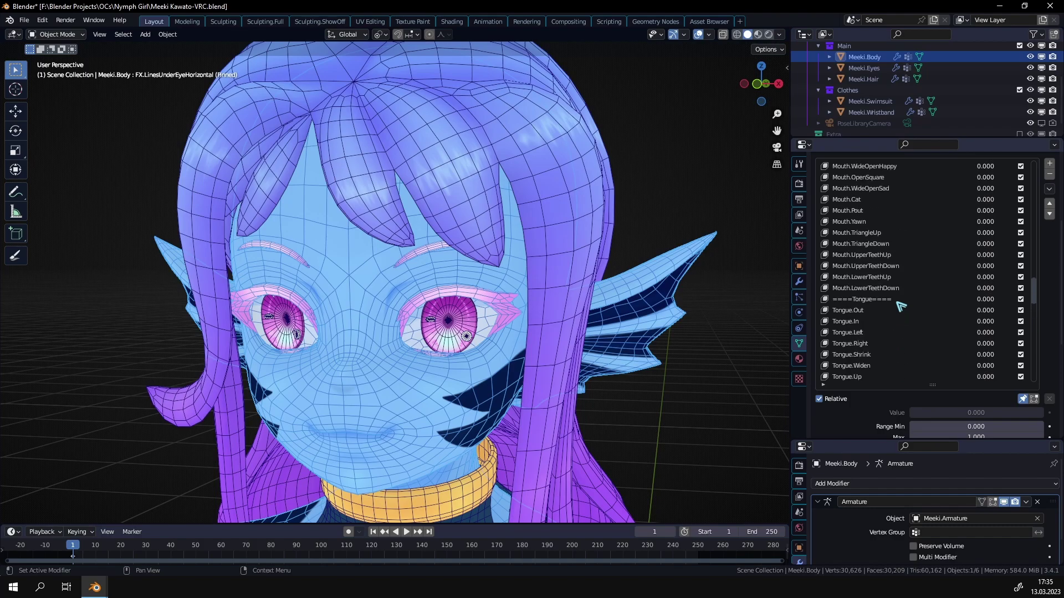
scroll(901, 302, up, 10)
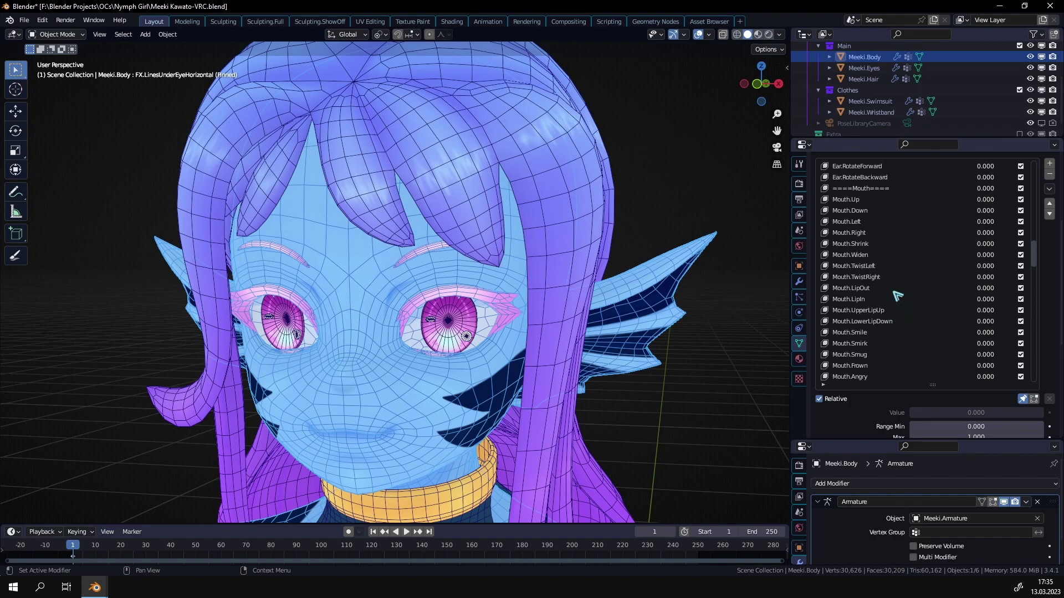
scroll(899, 294, up, 10)
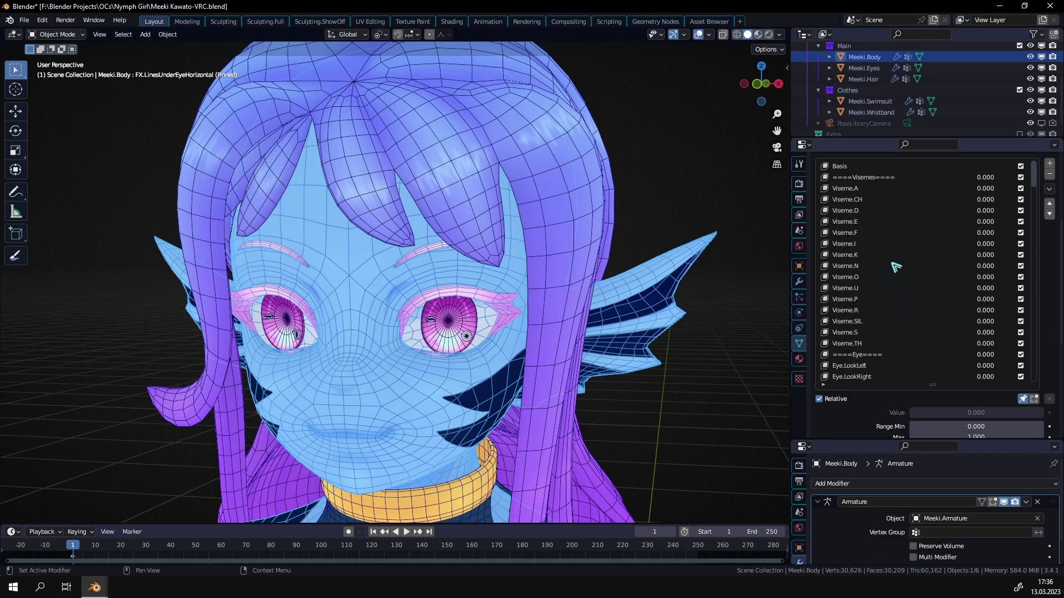
scroll(900, 270, up, 1)
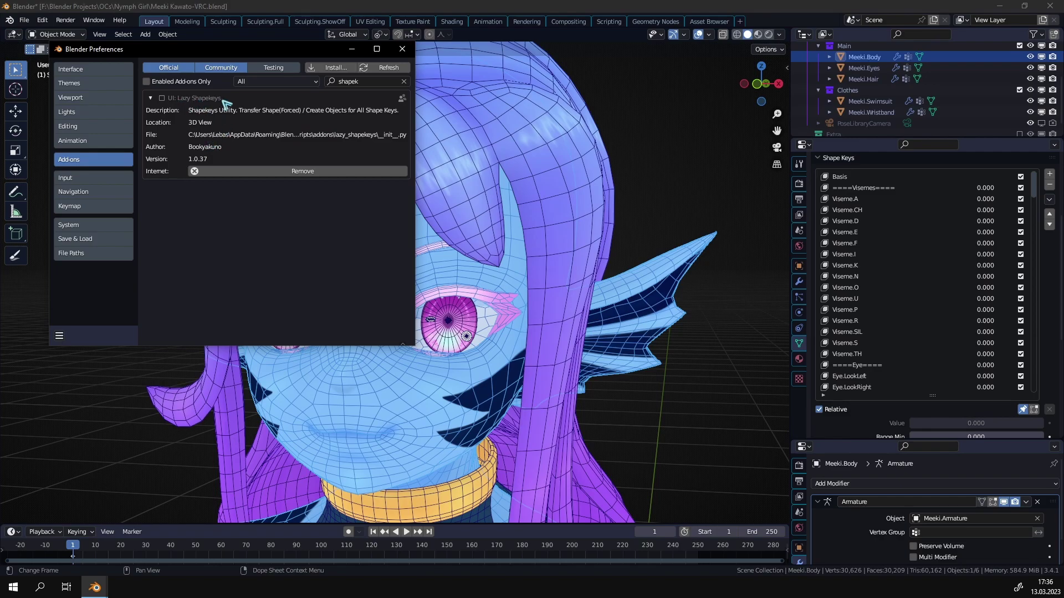
click(172, 100)
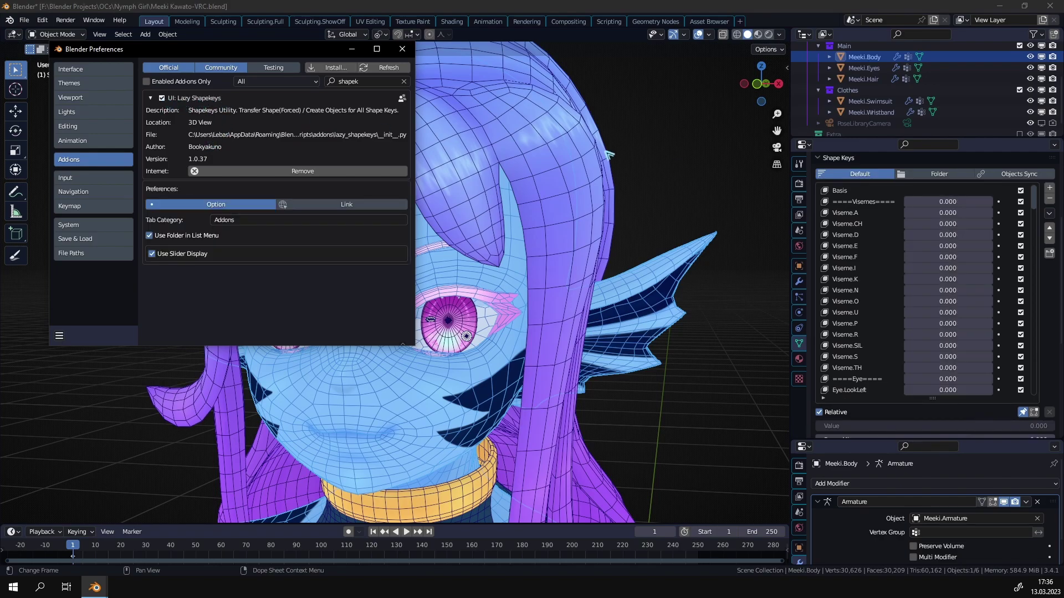
click(352, 49)
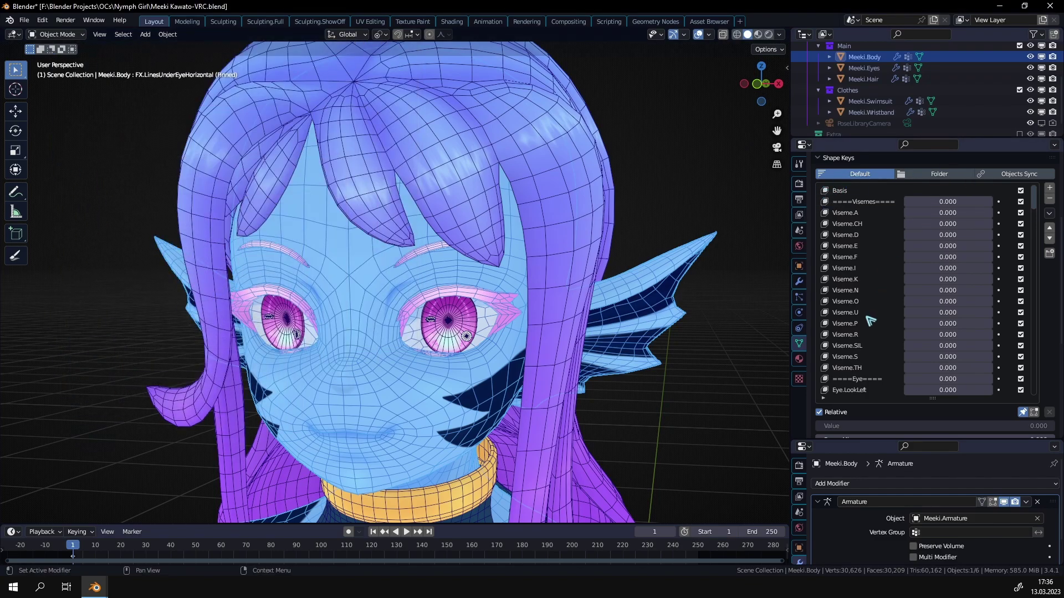
- Select the Eye.Blink shape key and split it with Separate shape keys L/R
scroll(870, 320, down, 10)
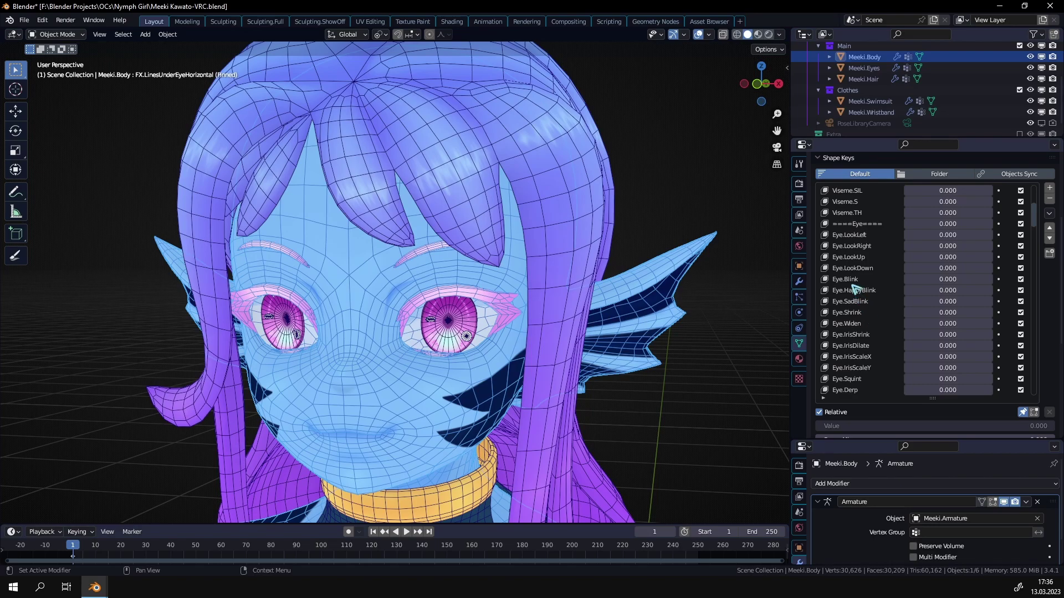
click(854, 281)
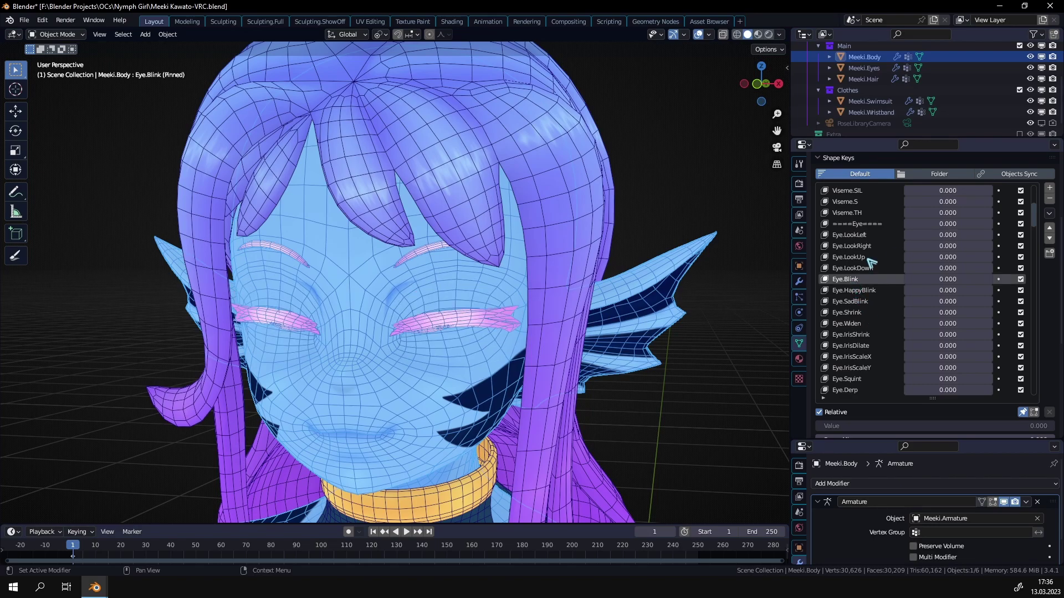
middle_drag(380, 274, 391, 261)
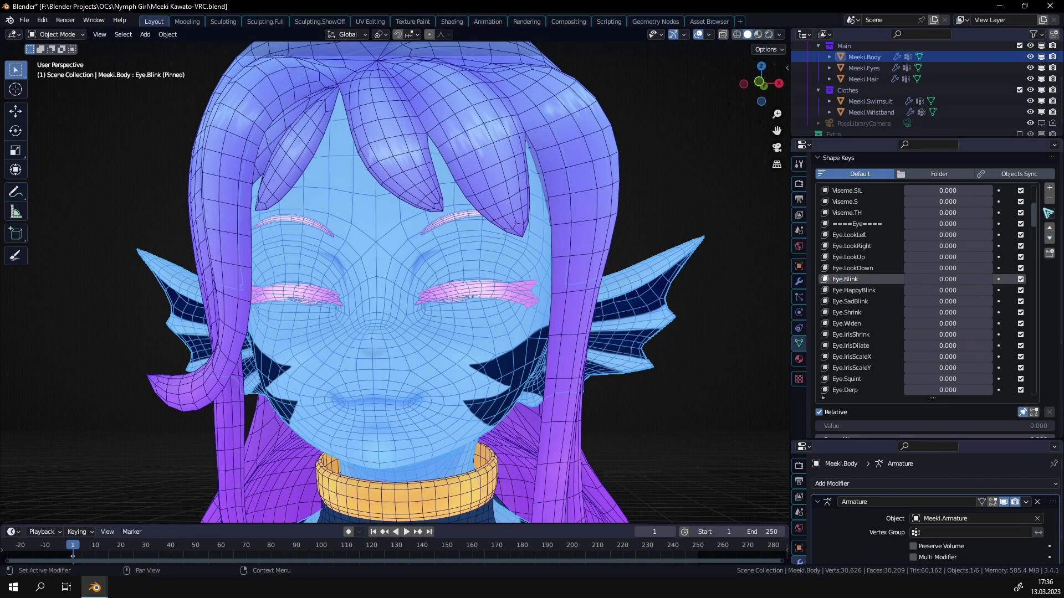
click(1048, 213)
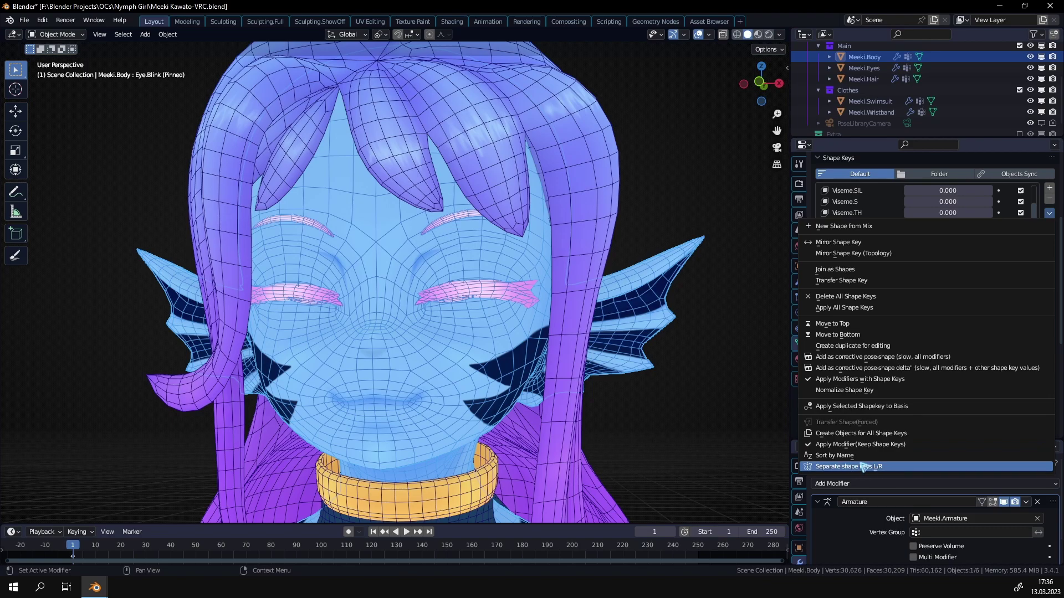
click(905, 467)
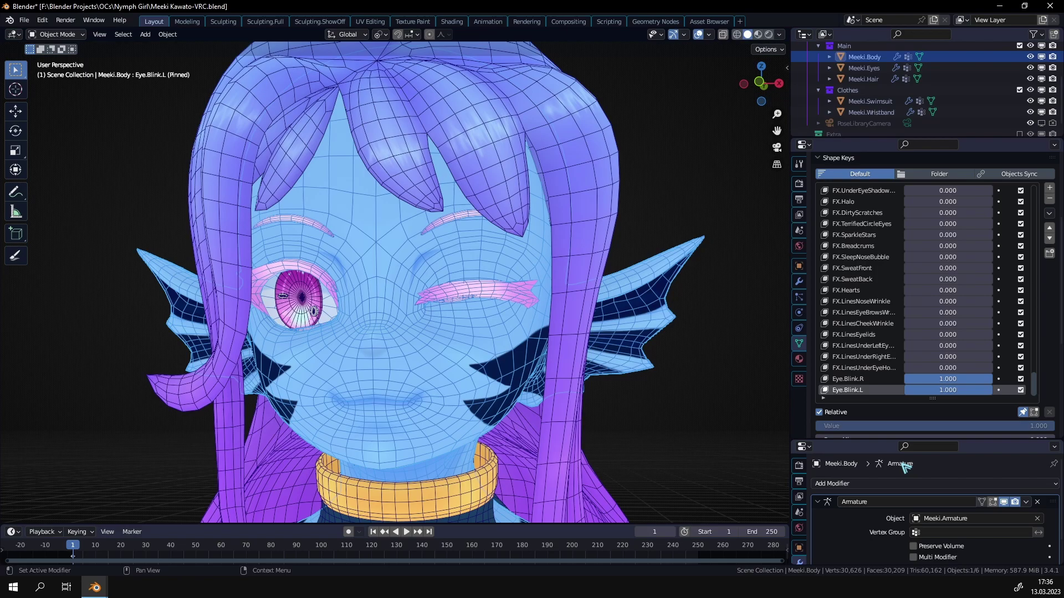
- Compare the generated Eye.Blink.R and Eye.Blink.L shape keys by switching between them
click(880, 381)
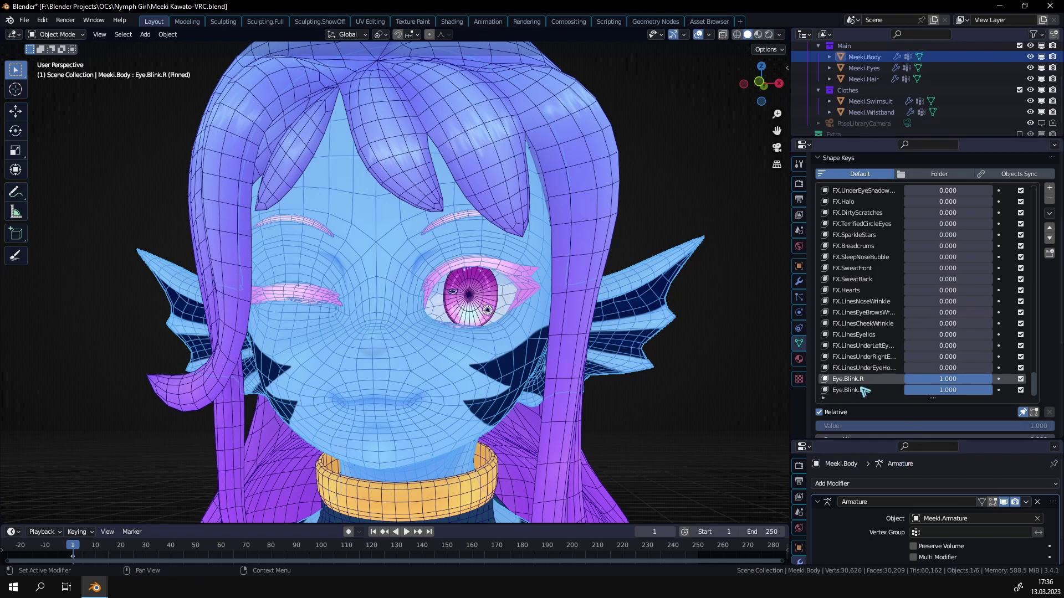
click(861, 388)
click(859, 381)
click(858, 391)
click(856, 379)
scroll(846, 298, down, 1)
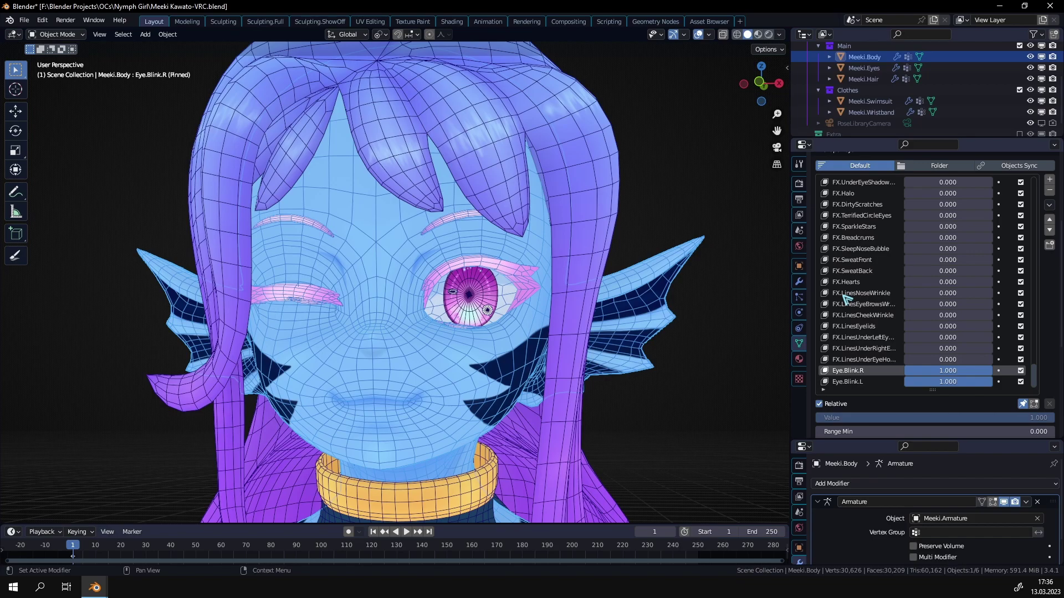